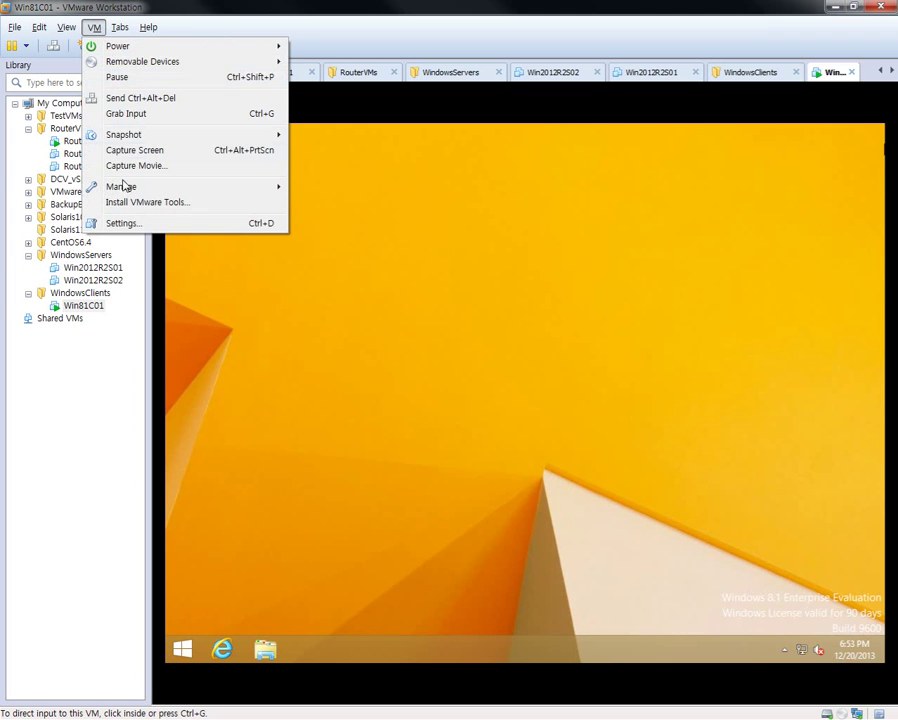
Mount the VMware Tools disc in the Win81C01 guest and launch its installer from the DVD drive, allowing it to make changes.
click(132, 203)
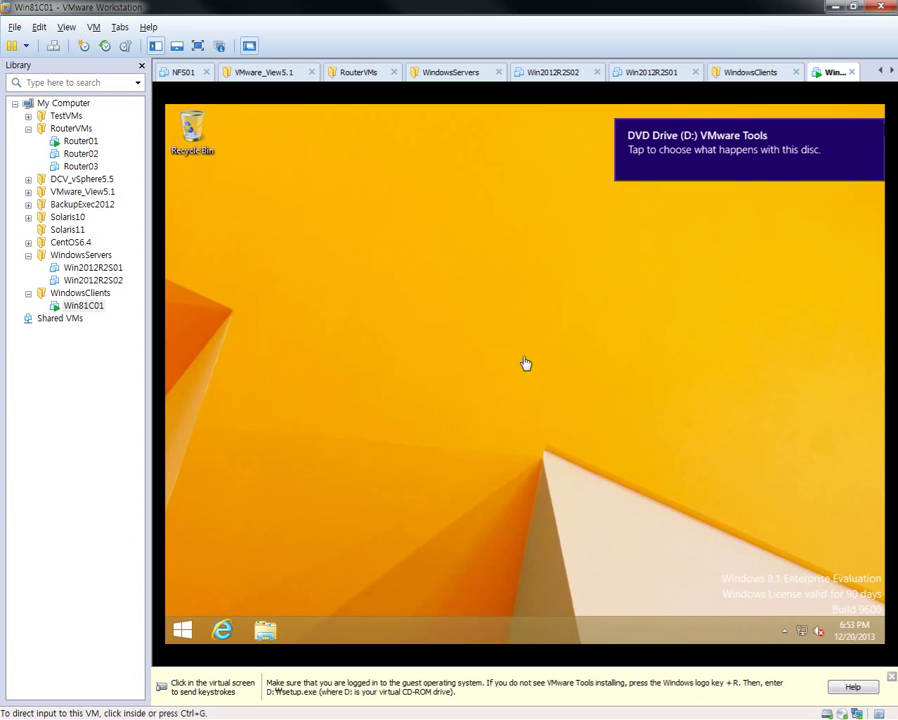
click(532, 407)
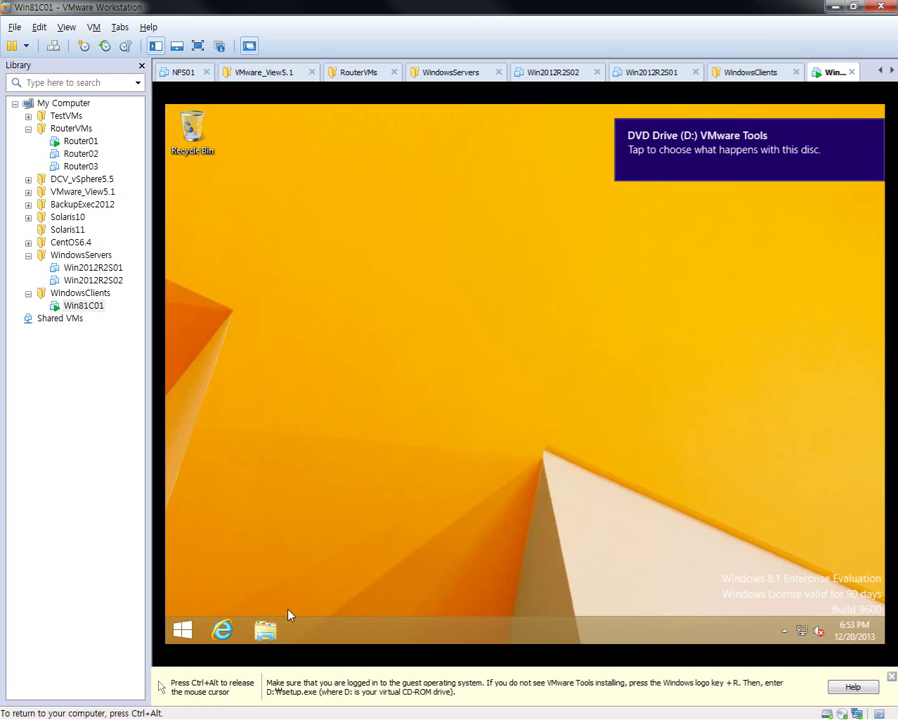
click(265, 629)
double_click(409, 437)
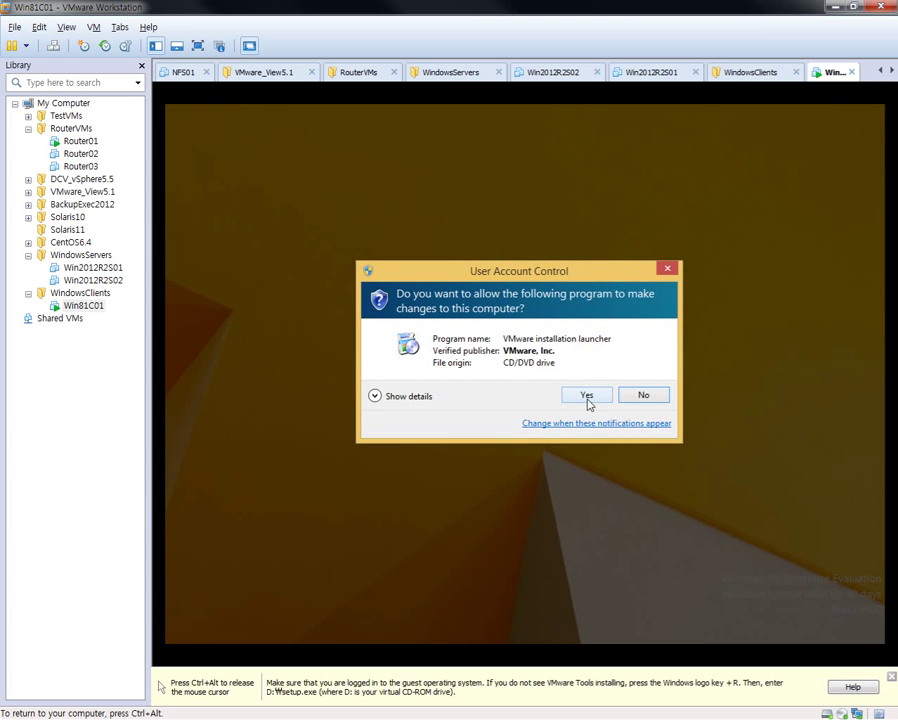
click(588, 399)
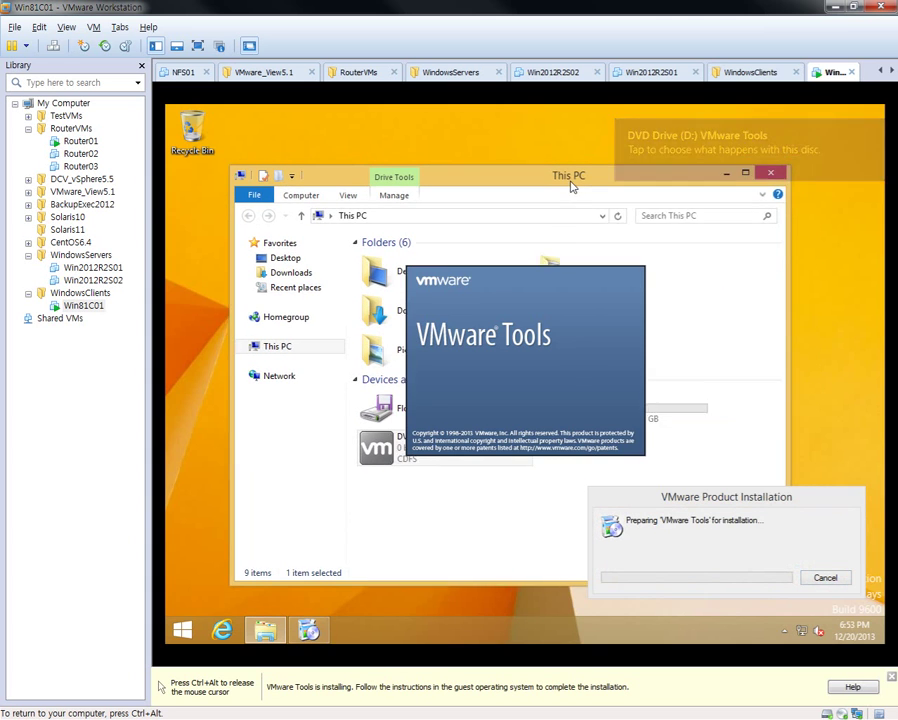
click(703, 186)
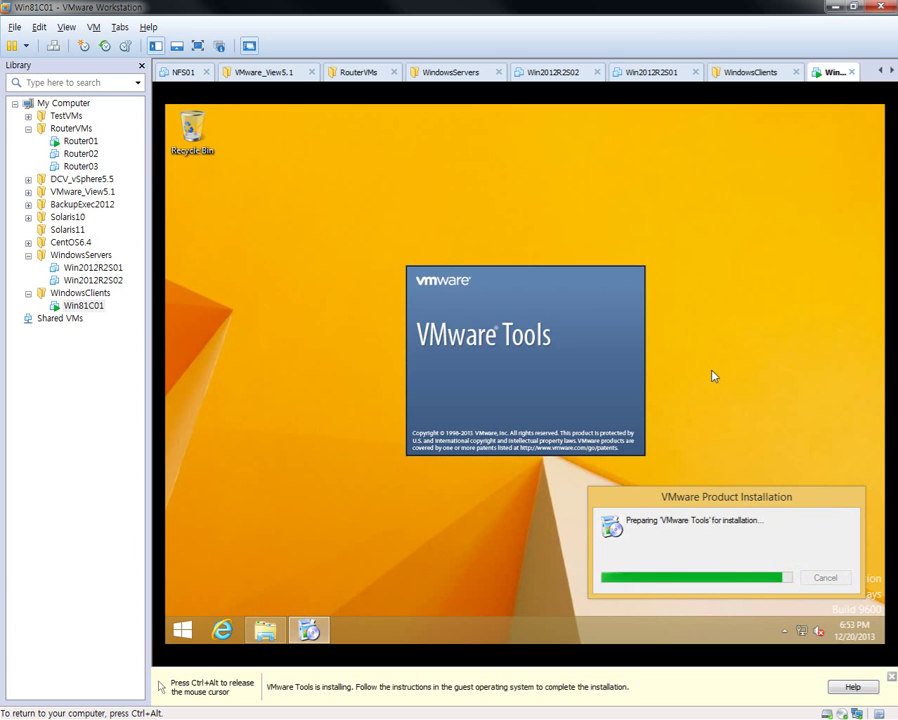
Proceed through the VMware Tools wizard with its preset options and start the installation.
click(785, 632)
click(650, 582)
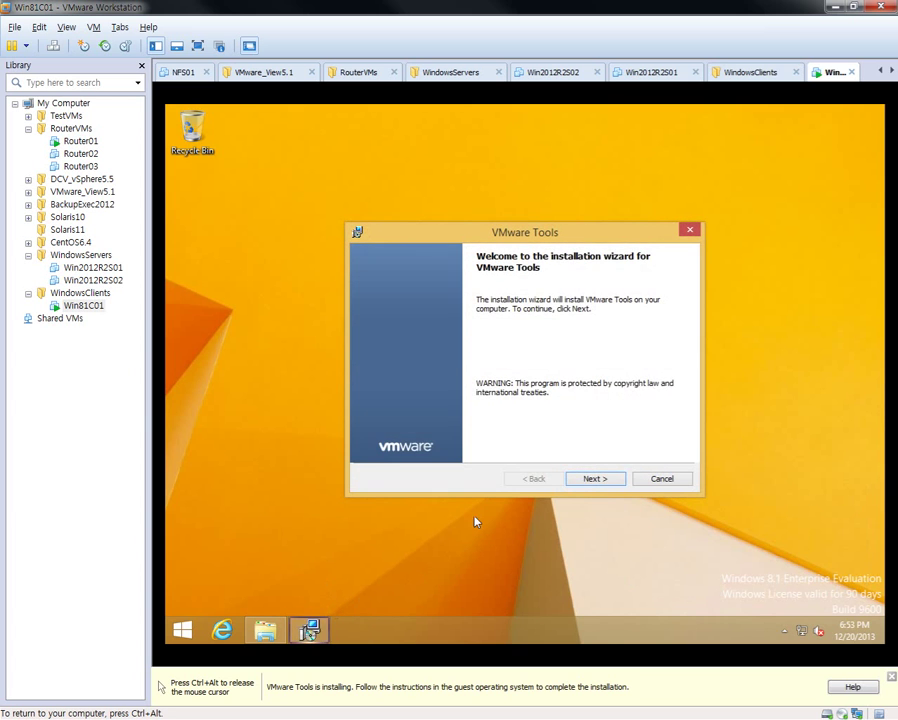
click(594, 479)
click(594, 479)
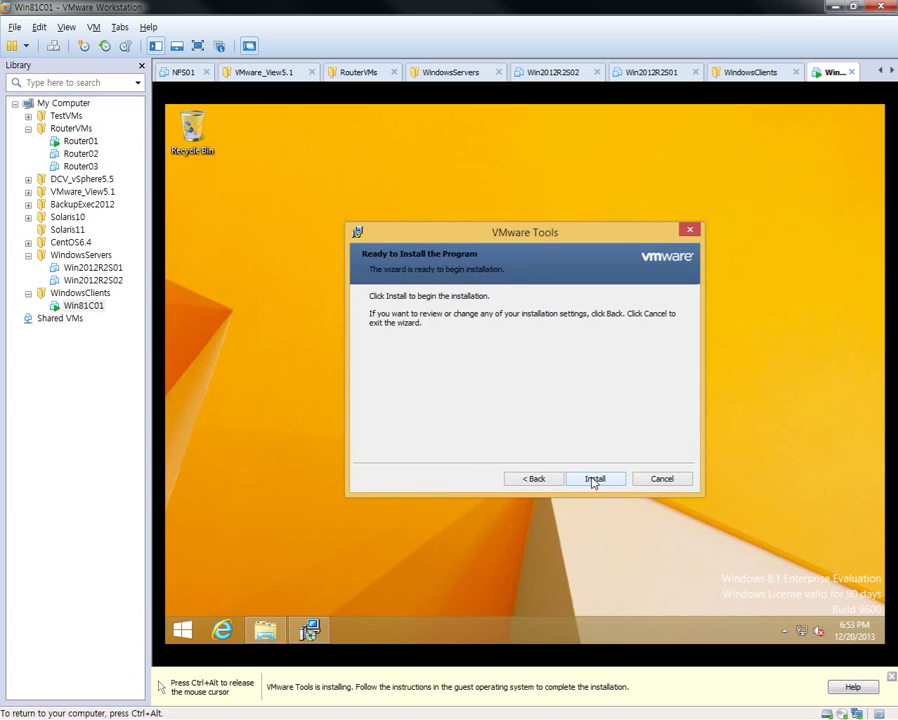
click(594, 479)
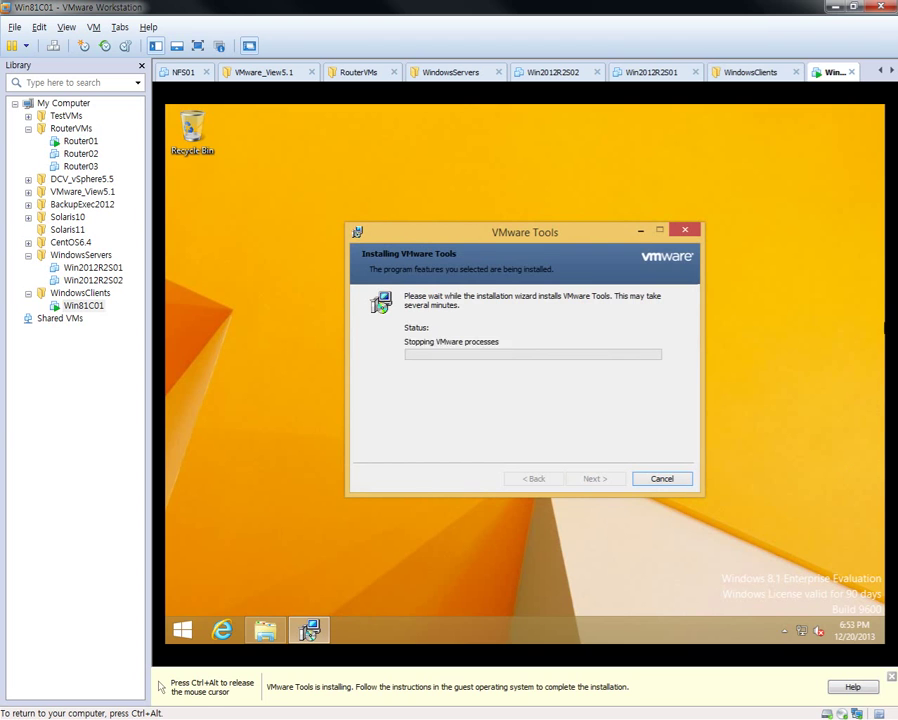
key(ctrl+alt)
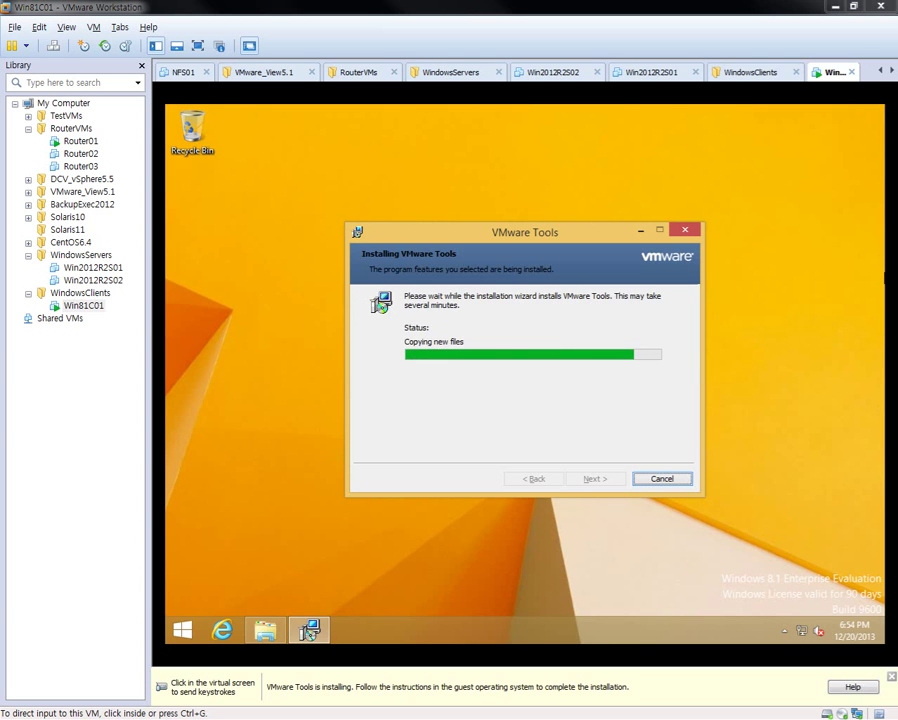
click(844, 527)
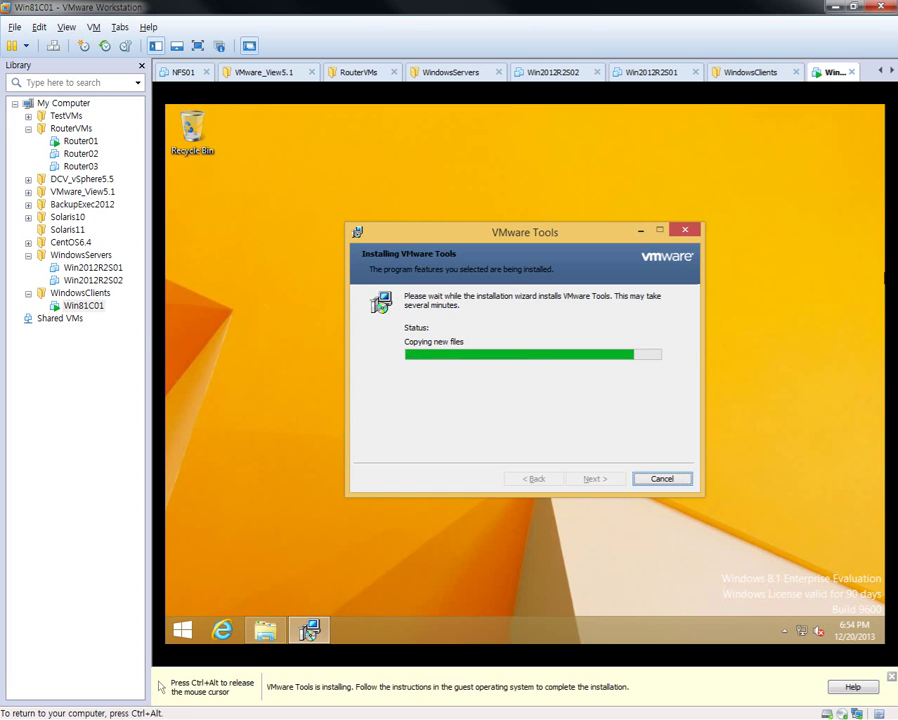
mouse_move(512, 232)
mouse_down()
mouse_move(520, 216)
mouse_move(512, 238)
mouse_up()
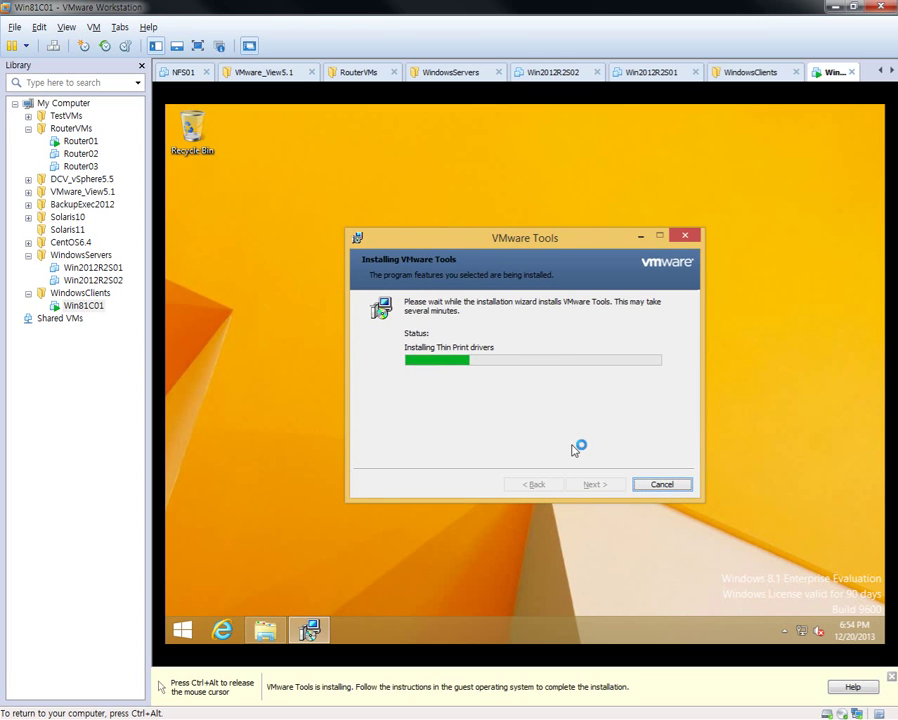
mouse_move(555, 244)
mouse_down()
mouse_move(554, 214)
mouse_move(553, 240)
mouse_up()
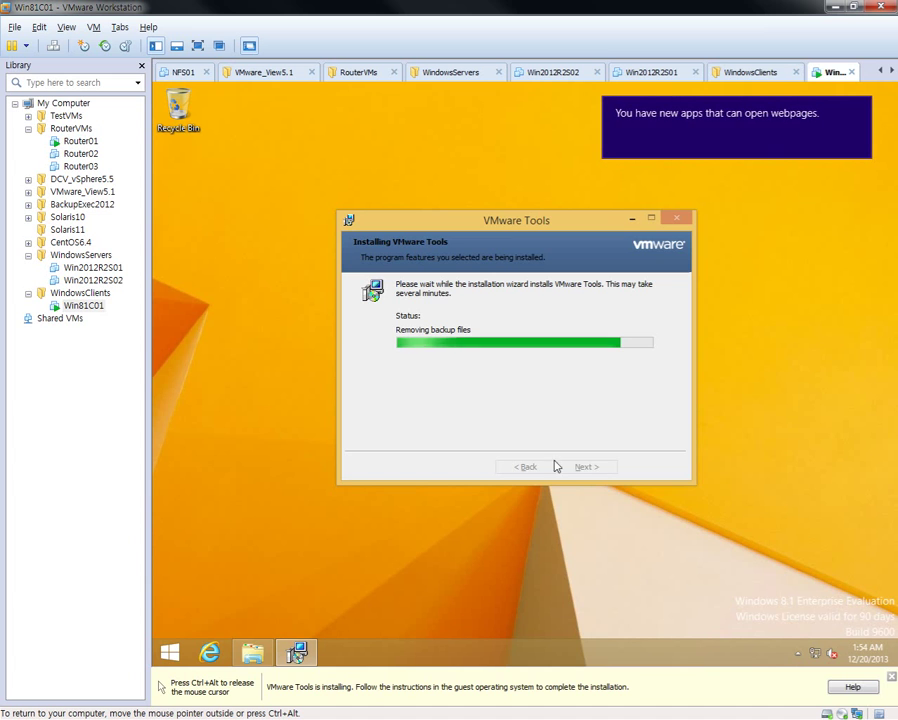
Complete the VMware Tools installation with a guest restart and go back to the Windows desktop.
click(797, 653)
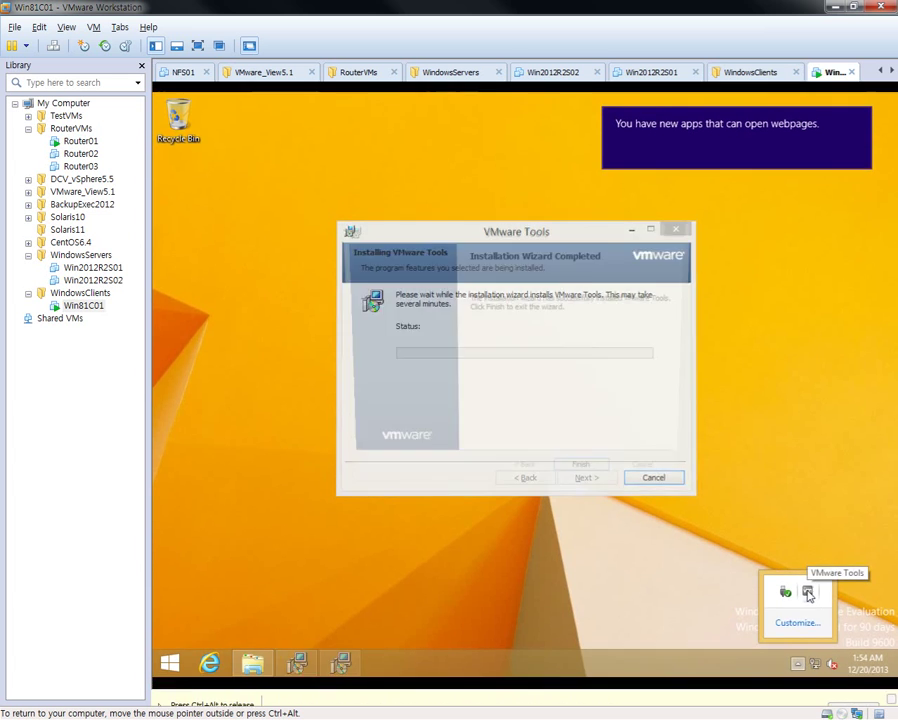
click(585, 487)
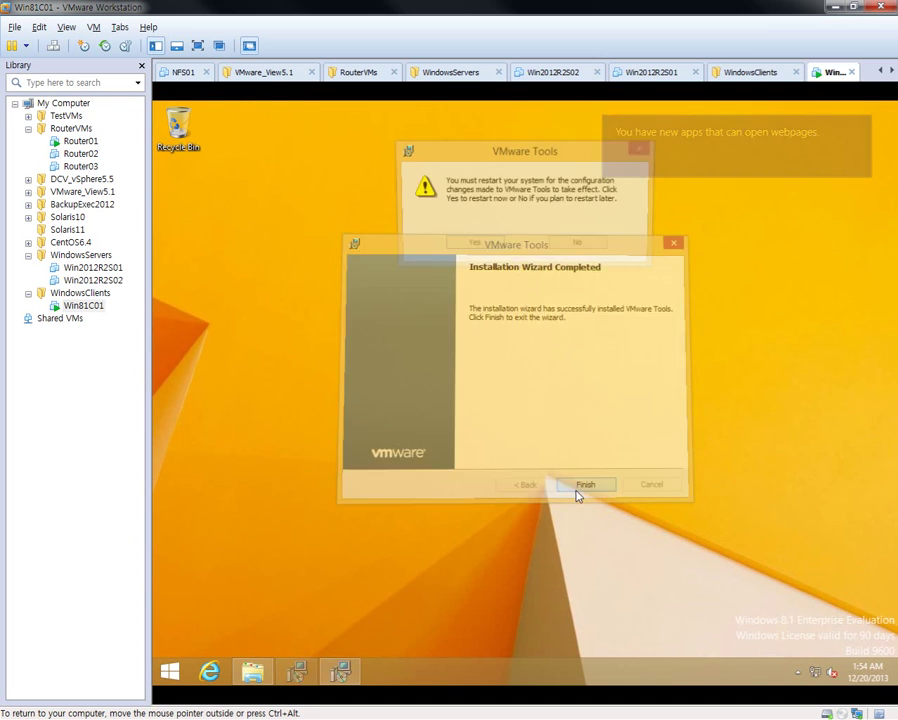
click(466, 244)
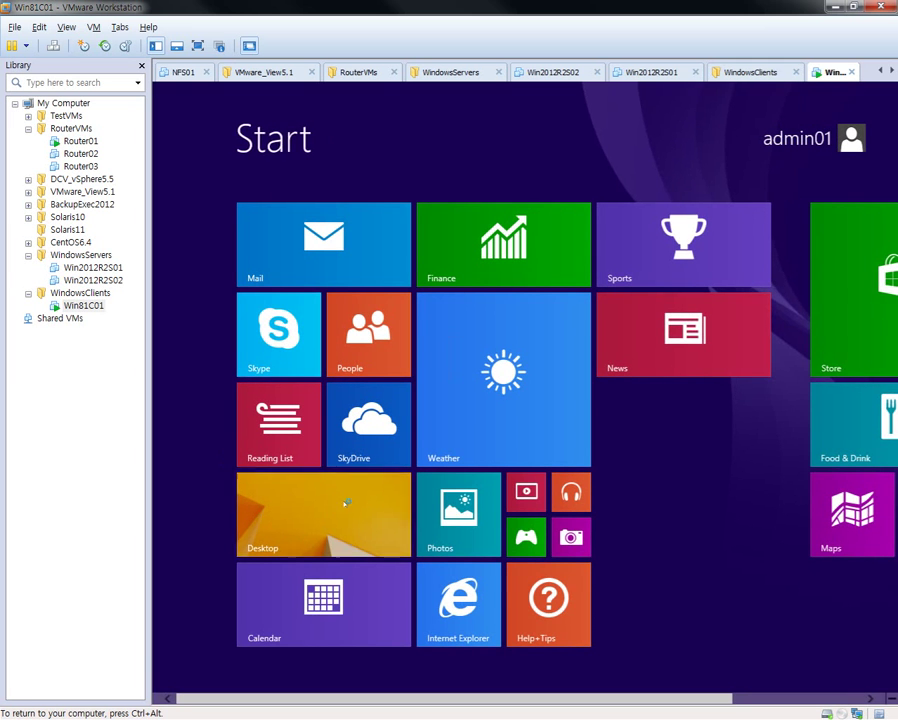
click(322, 510)
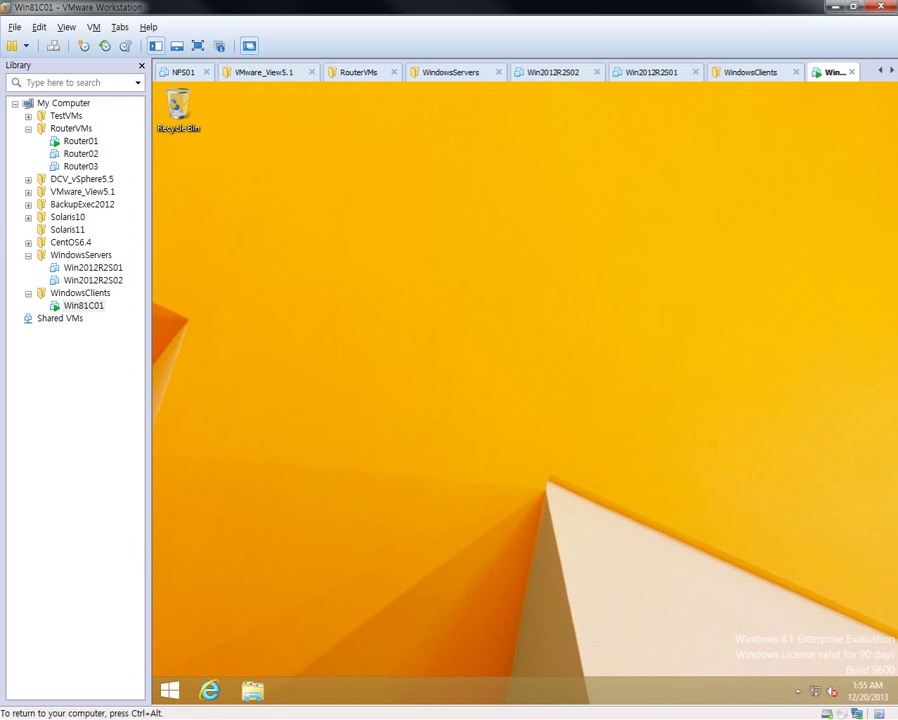
Restore the VMware Workstation window to a narrower, taller size and arrange the host's F: drive folder window beside it.
key(ctrl+alt)
key(super+Down)
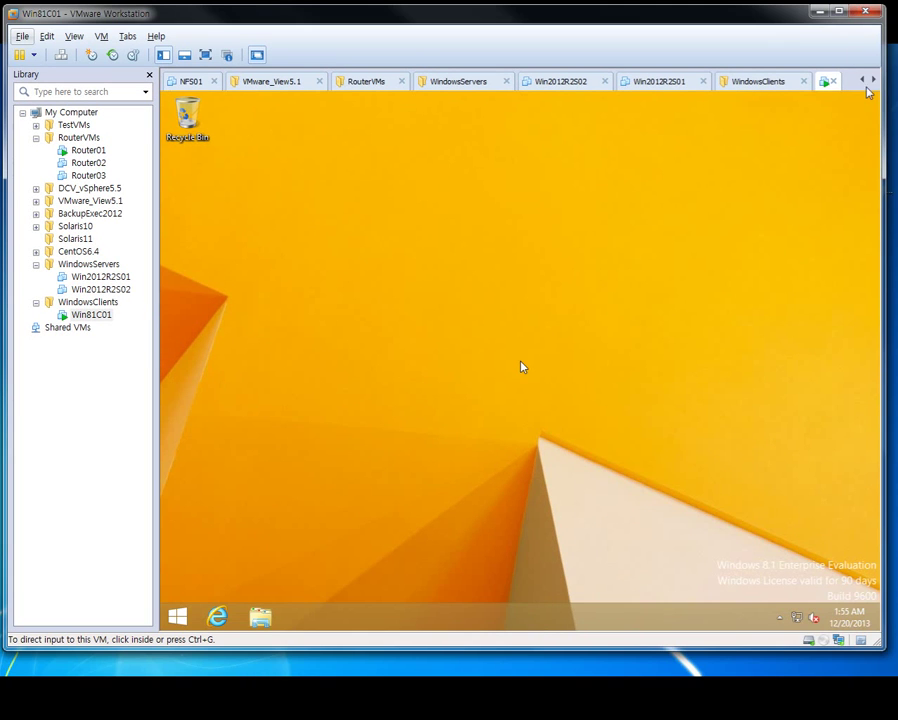
drag(882, 102, 762, 138)
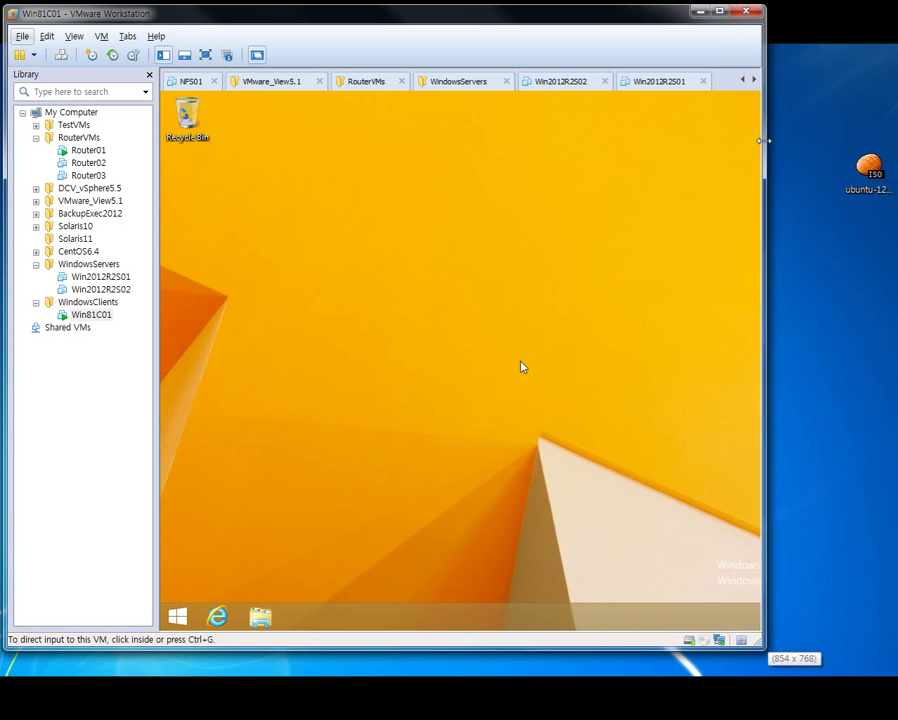
drag(420, 645, 411, 714)
drag(897, 106, 665, 231)
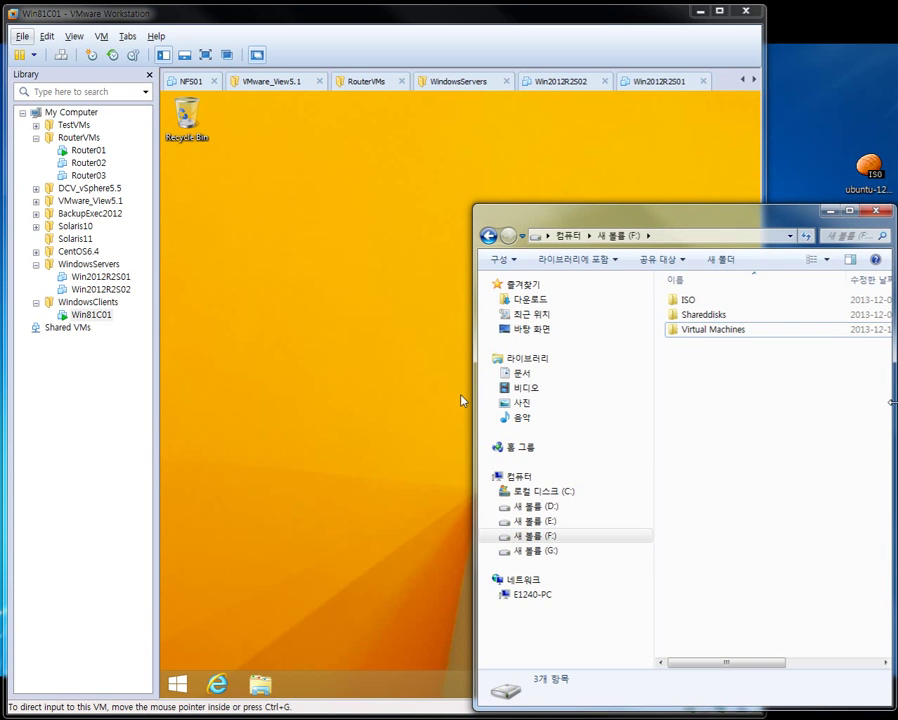
Create a folder named WS9_Sharedfolder01 on the host's F: drive and open it.
right_click(751, 419)
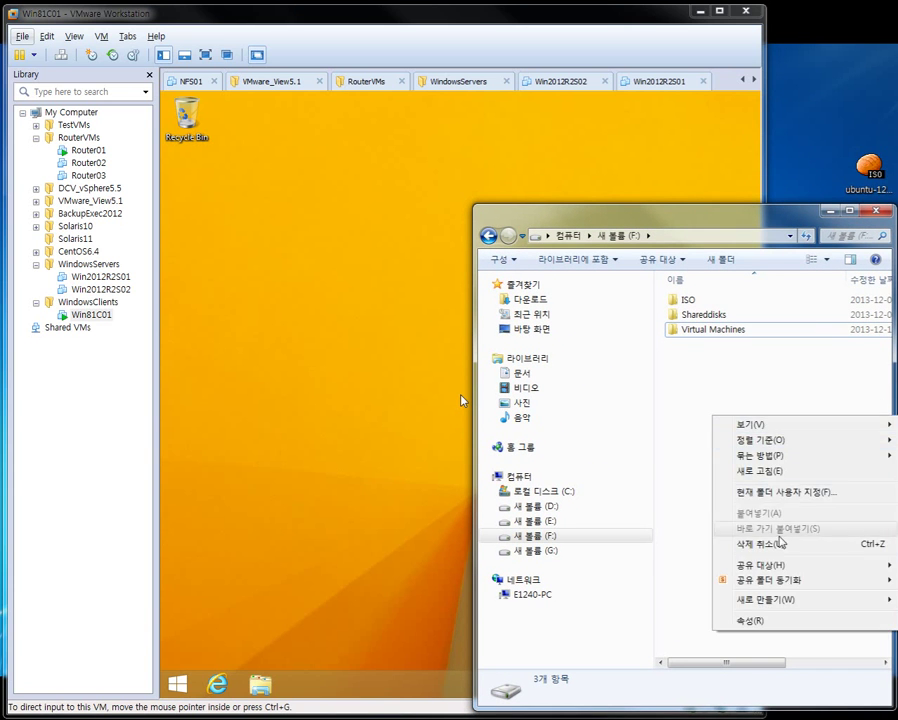
mouse_move(773, 603)
click(570, 409)
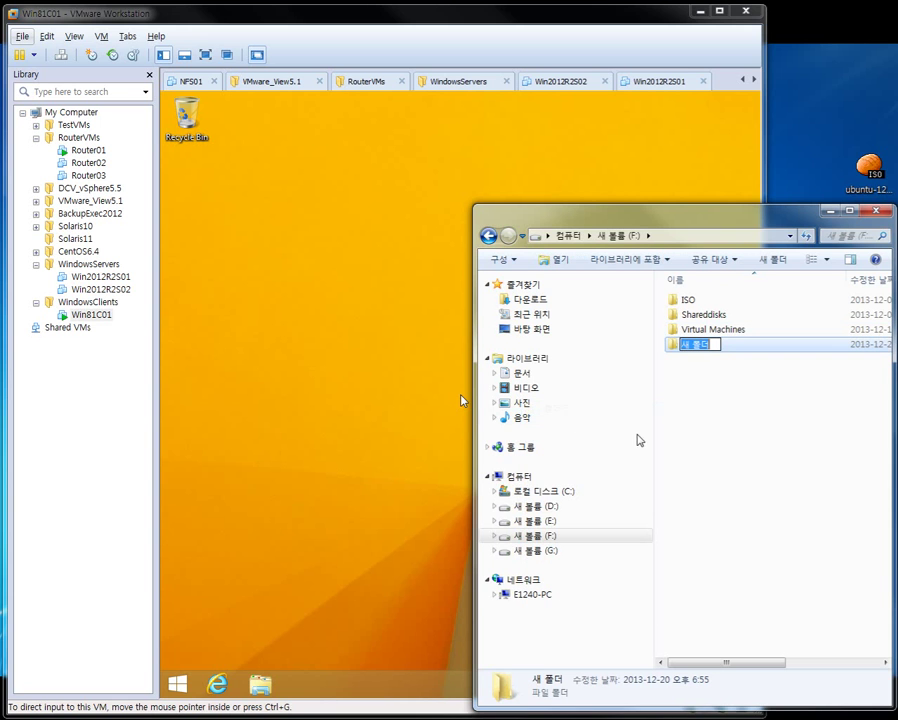
text(WS)
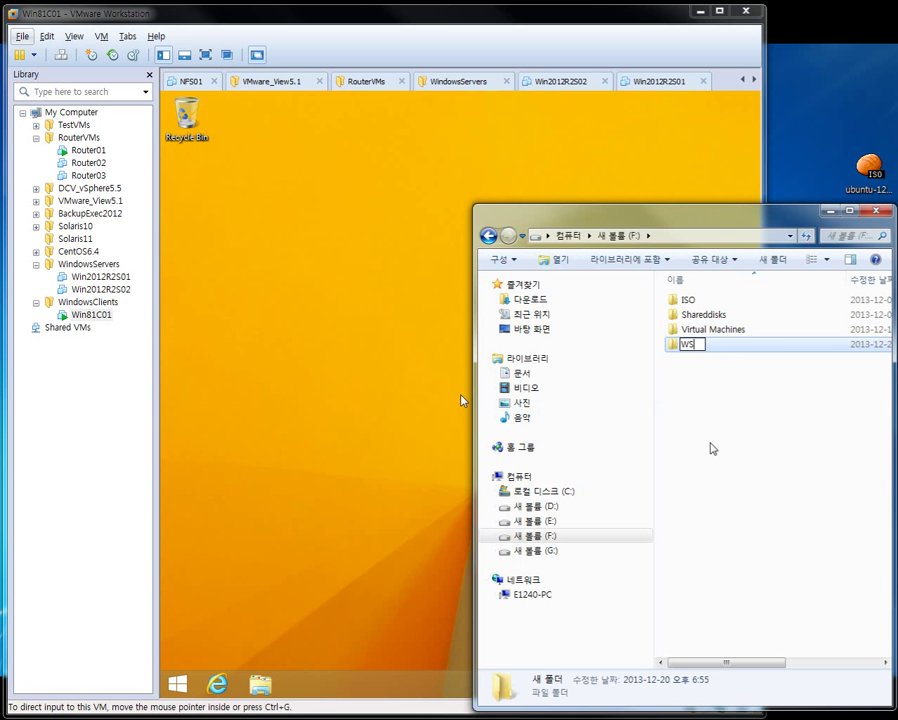
text(9_Sharedfolder01)
key(Return)
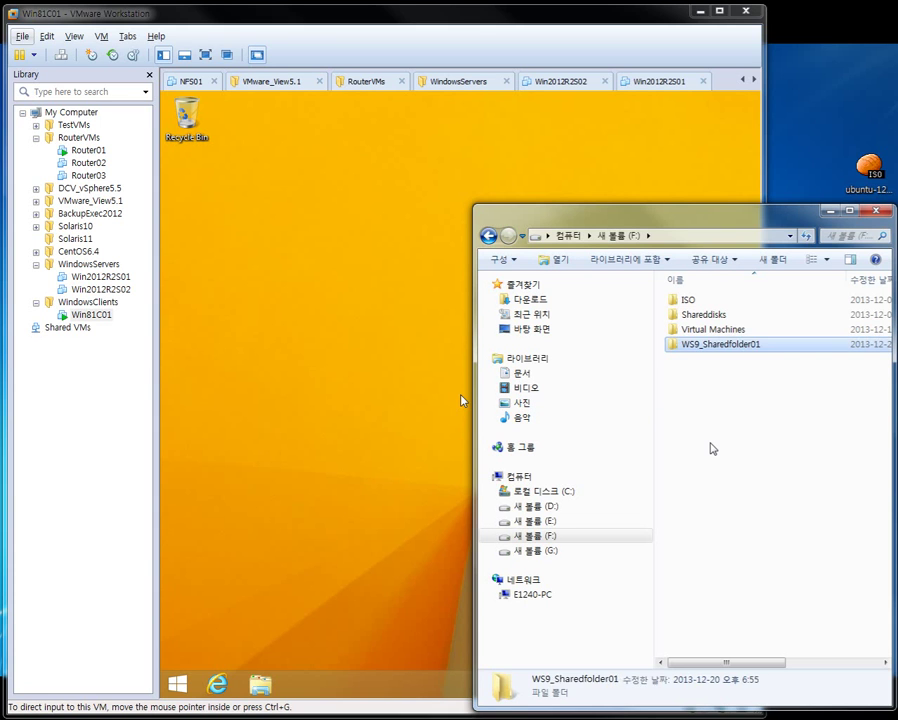
key(Return)
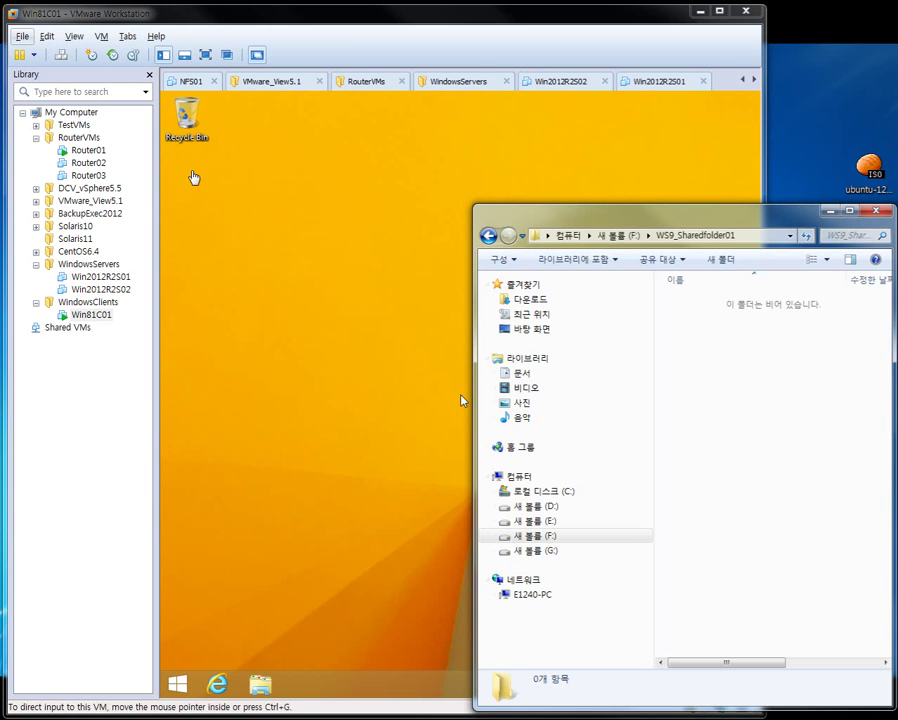
Set folder sharing to Always enabled in the Shared Folders options of the Win81C01 virtual machine.
click(328, 27)
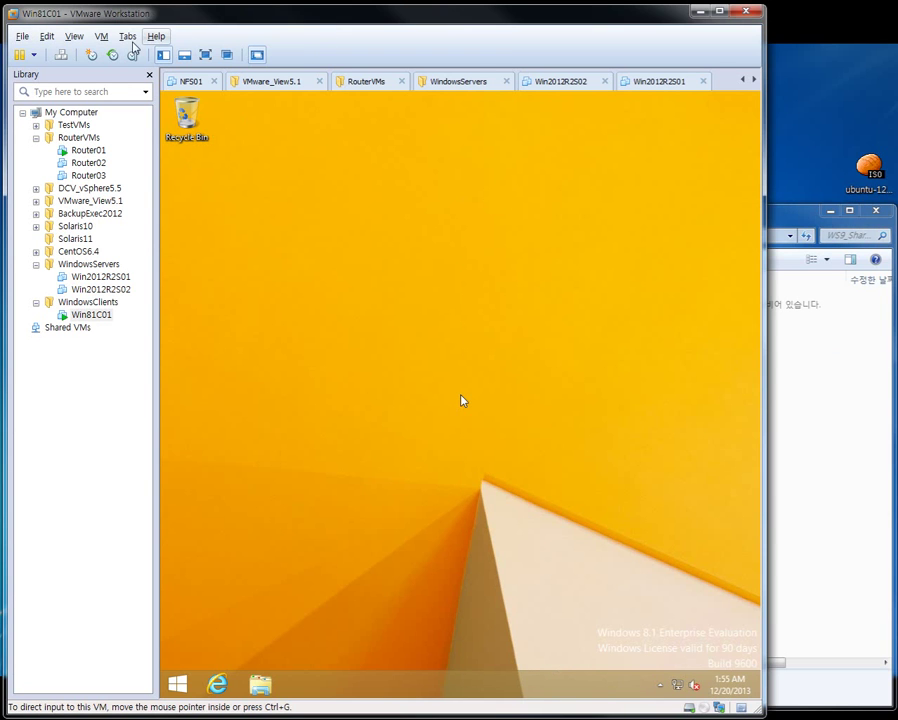
click(103, 37)
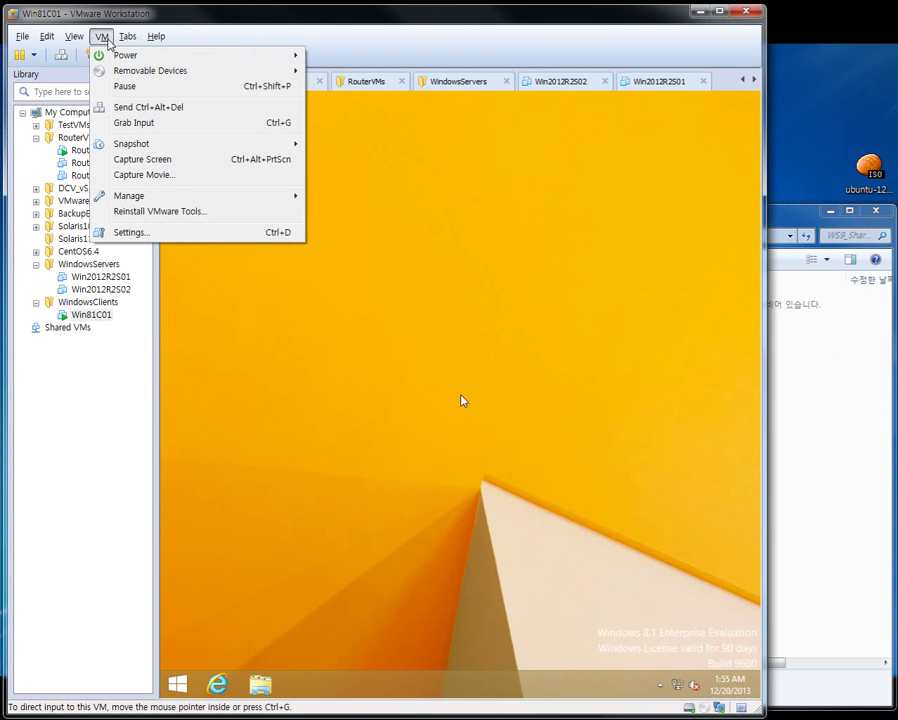
click(135, 233)
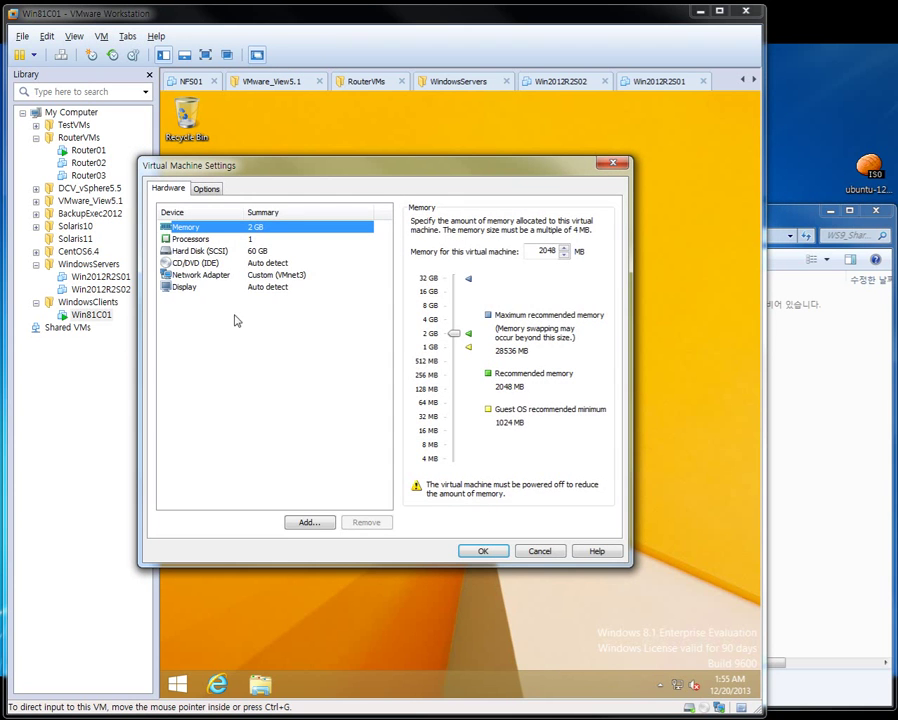
click(206, 189)
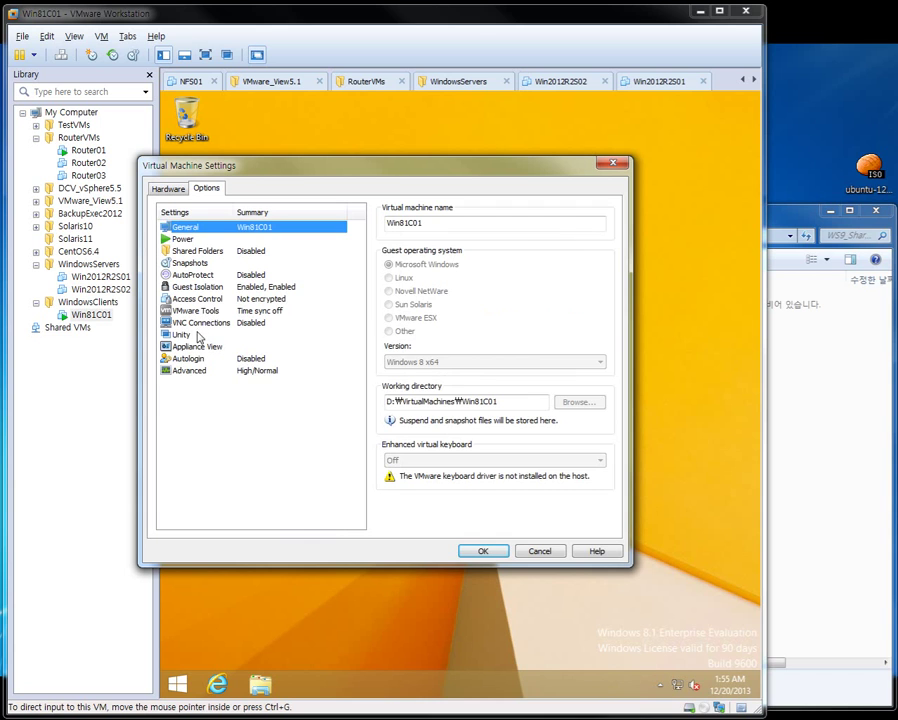
click(200, 251)
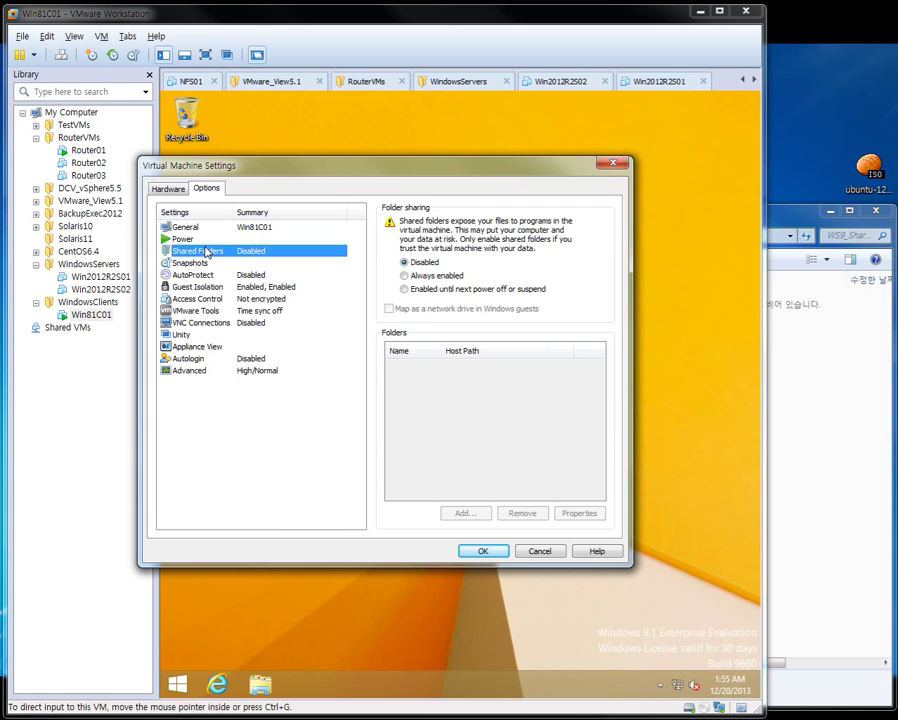
click(437, 277)
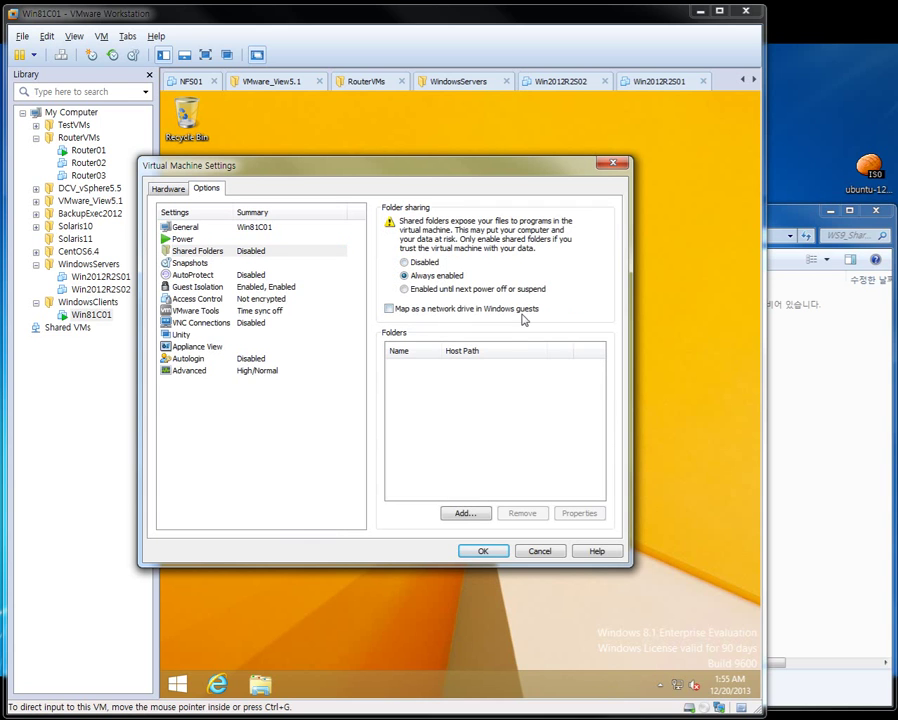
Map shared folders as a network drive in Windows guests and choose F:\WS9_Sharedfolder01 as the host path of a new shared folder.
click(463, 513)
click(456, 500)
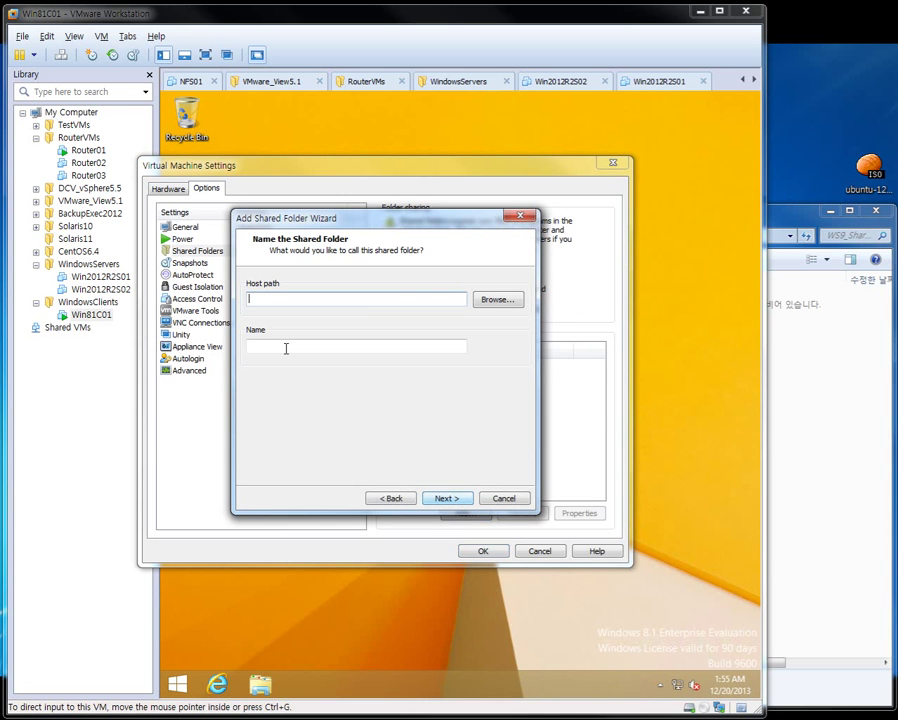
click(491, 303)
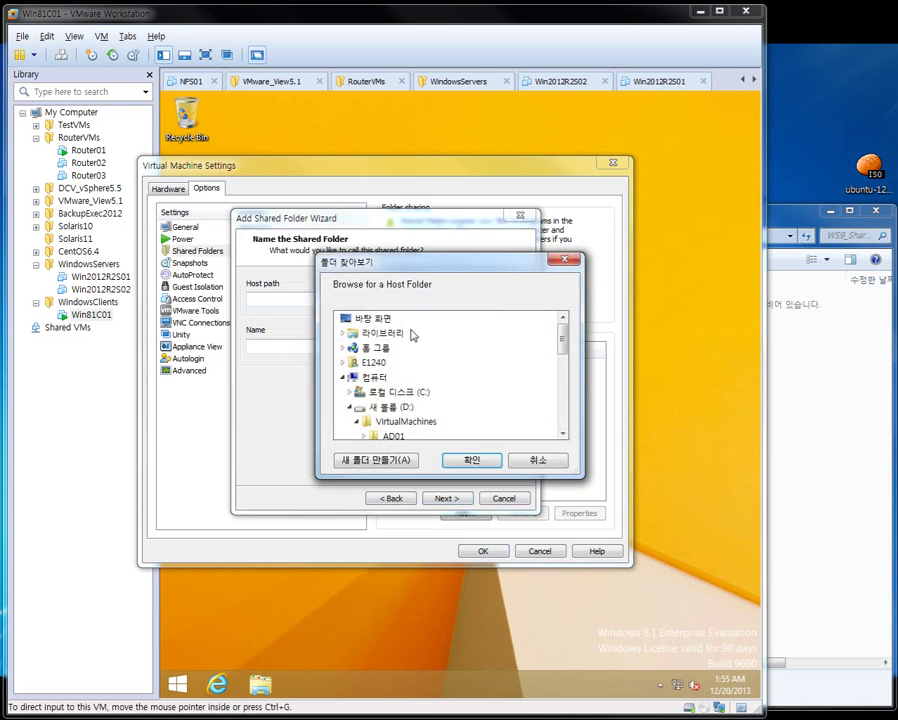
click(349, 407)
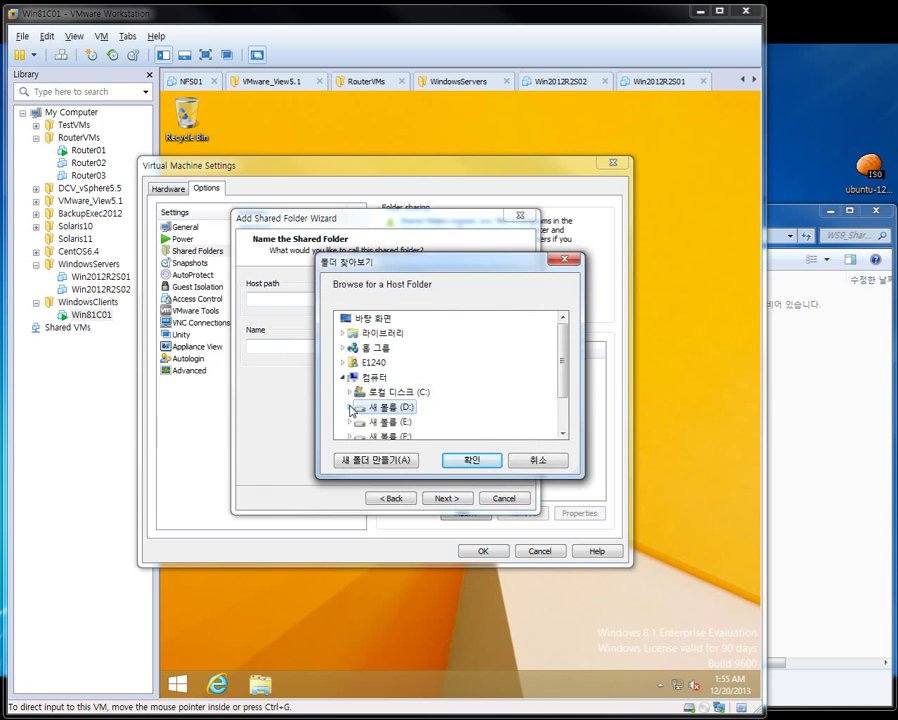
scroll(470, 390, down, 1)
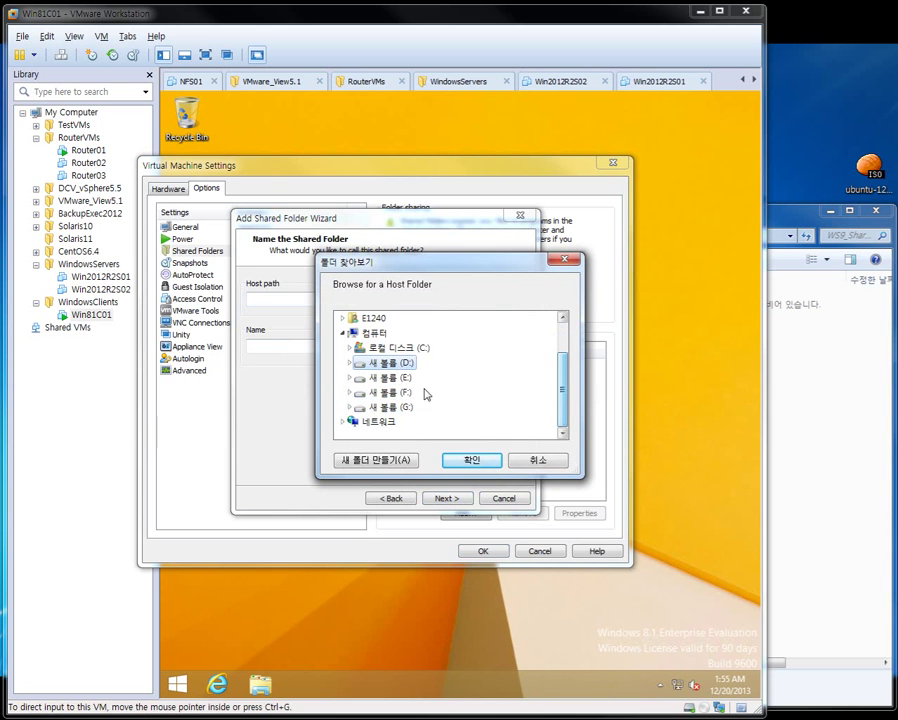
click(357, 394)
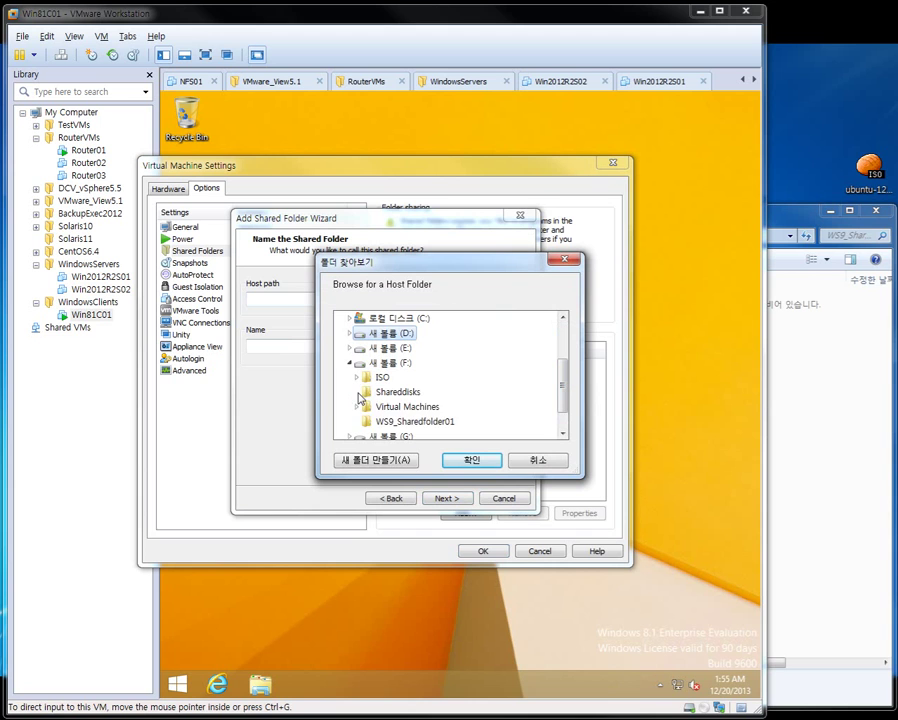
click(416, 422)
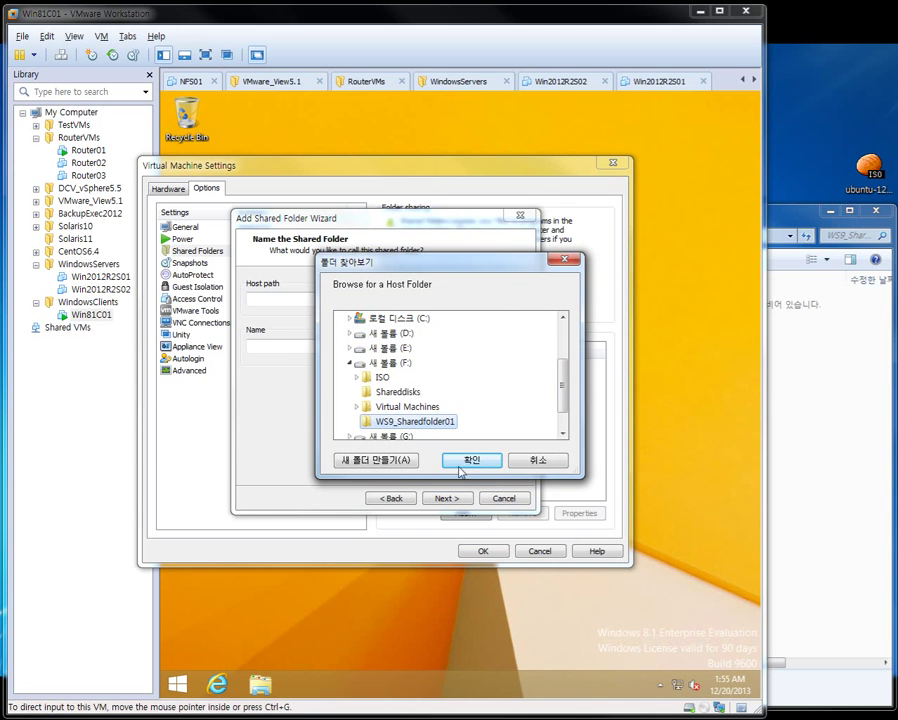
click(469, 461)
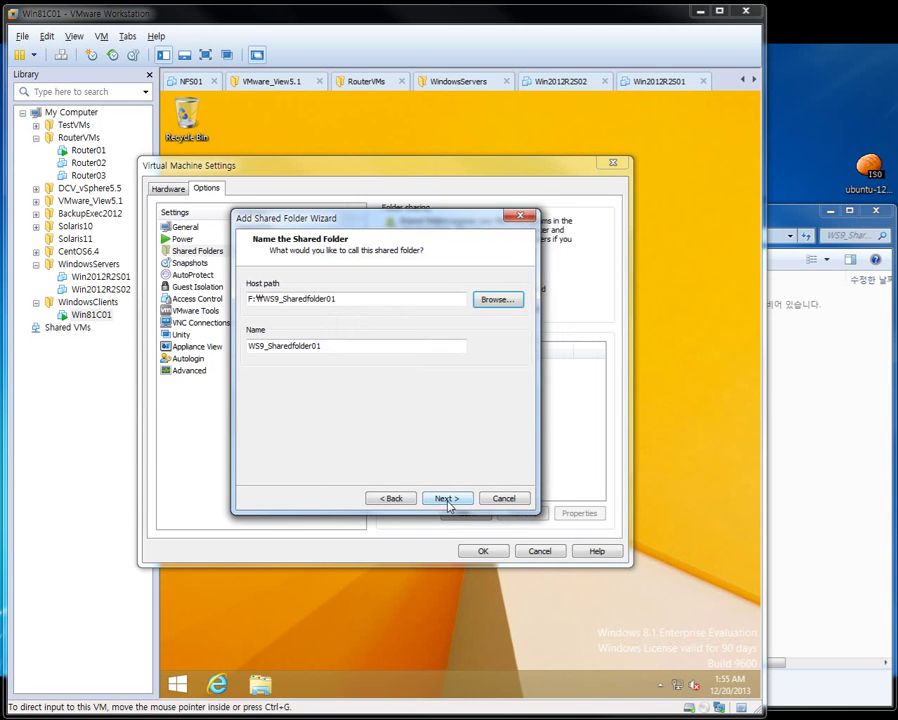
Finish adding WS9_Sharedfolder01 as an enabled, writable share and apply the virtual machine settings.
click(447, 499)
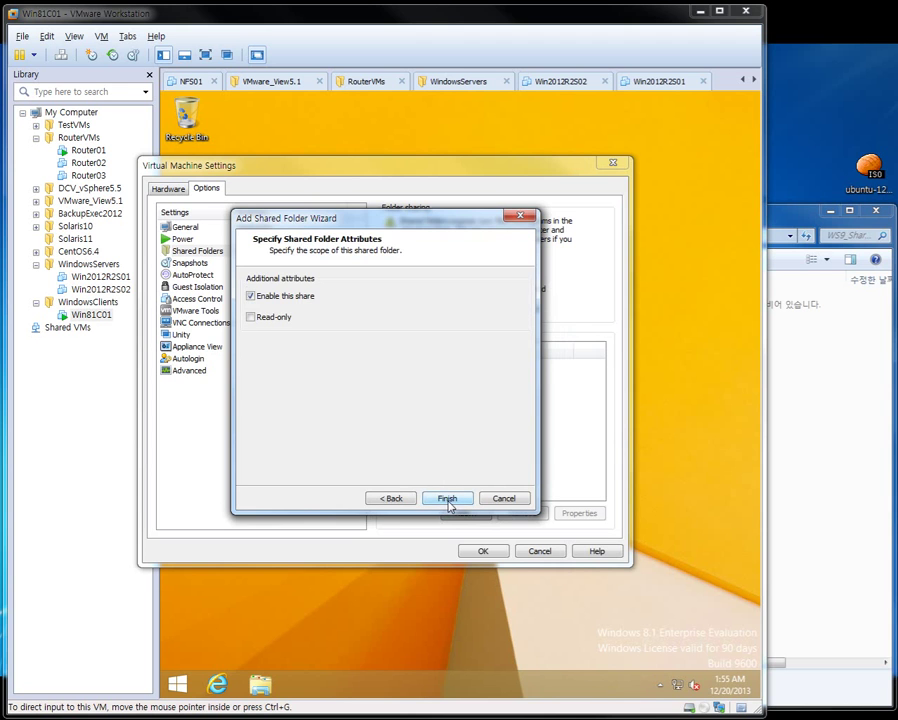
click(447, 499)
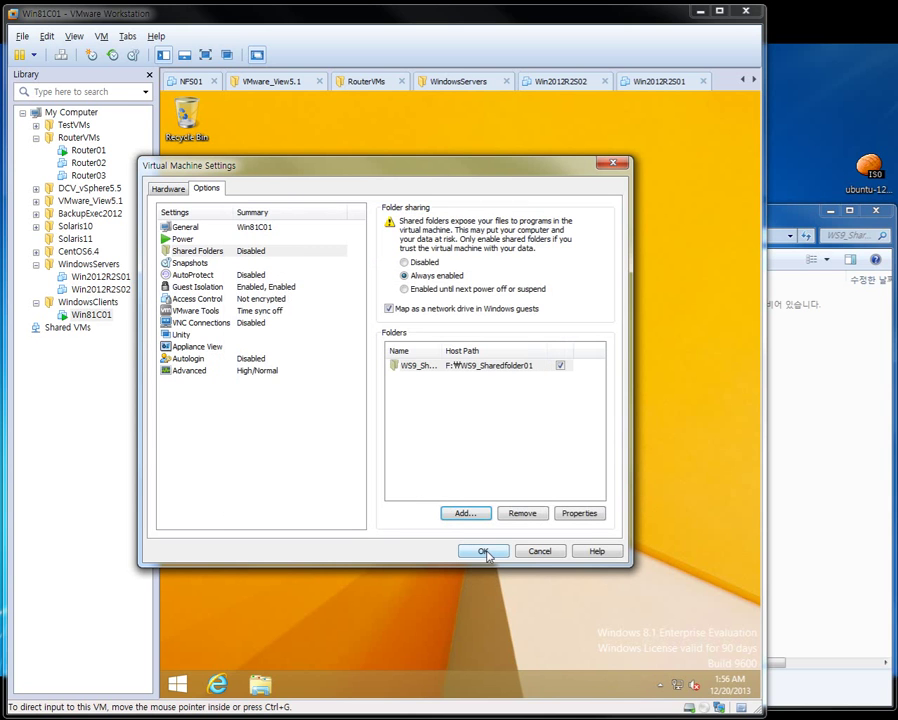
click(484, 552)
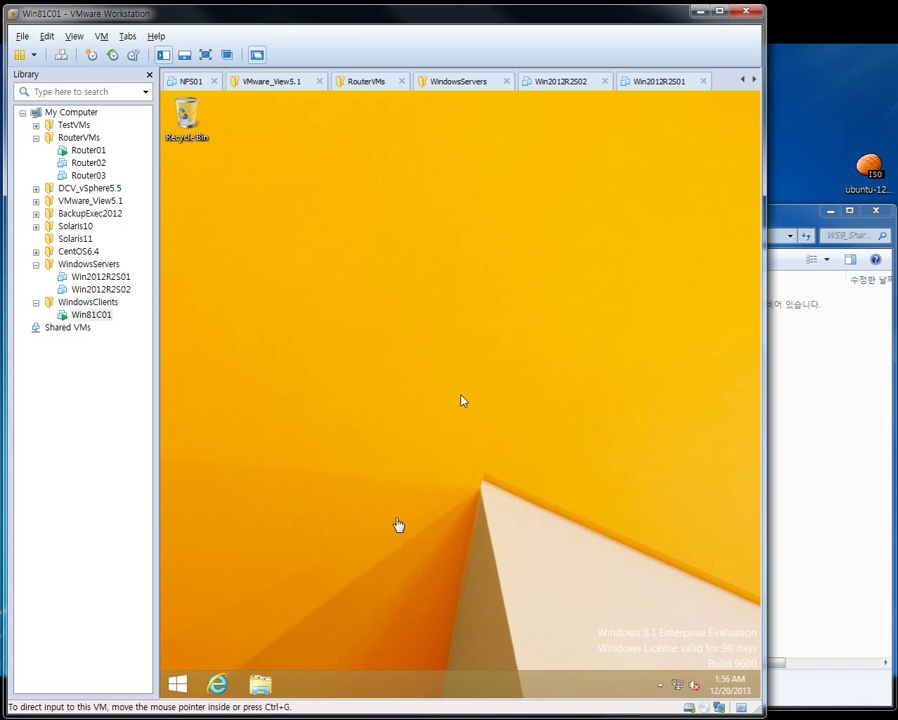
In the Windows 8.1 guest, browse to the Shared Folders (Z:) network drive and open WS9_Sharedfolder01.
click(390, 437)
key(super+e)
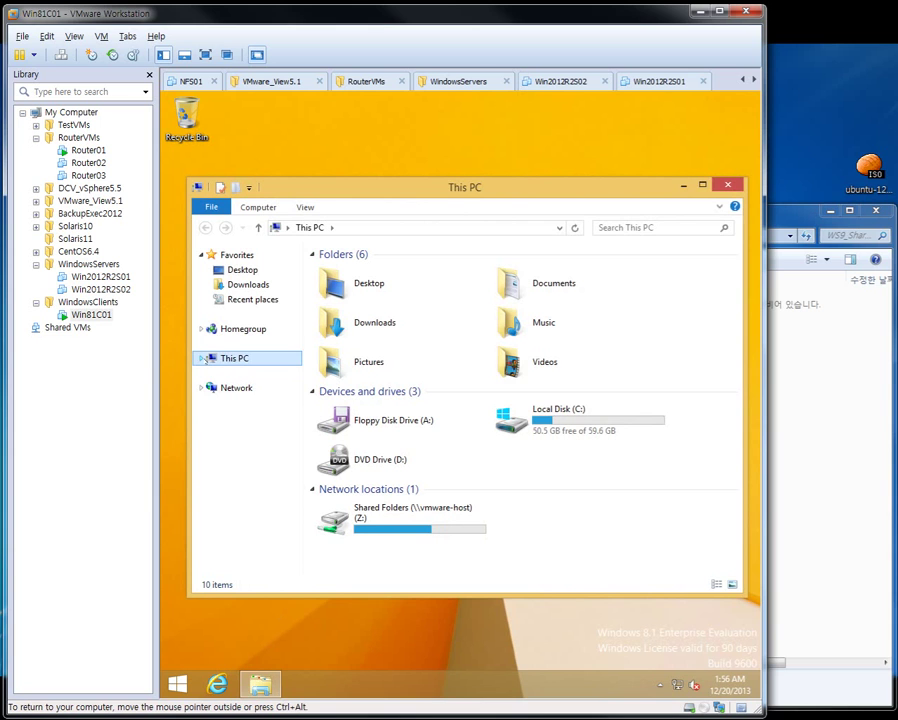
click(201, 358)
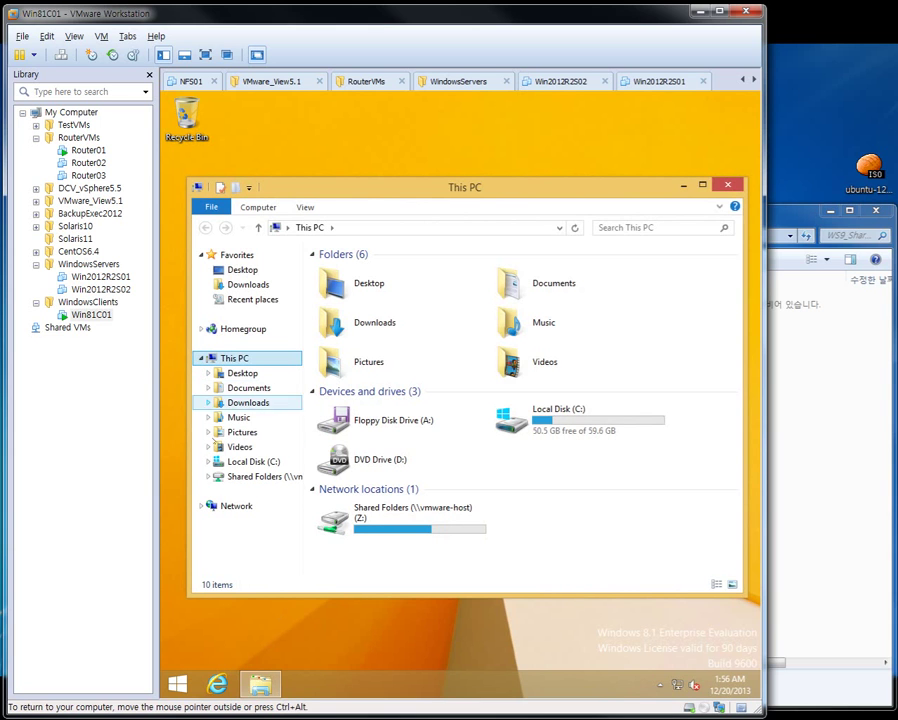
click(250, 477)
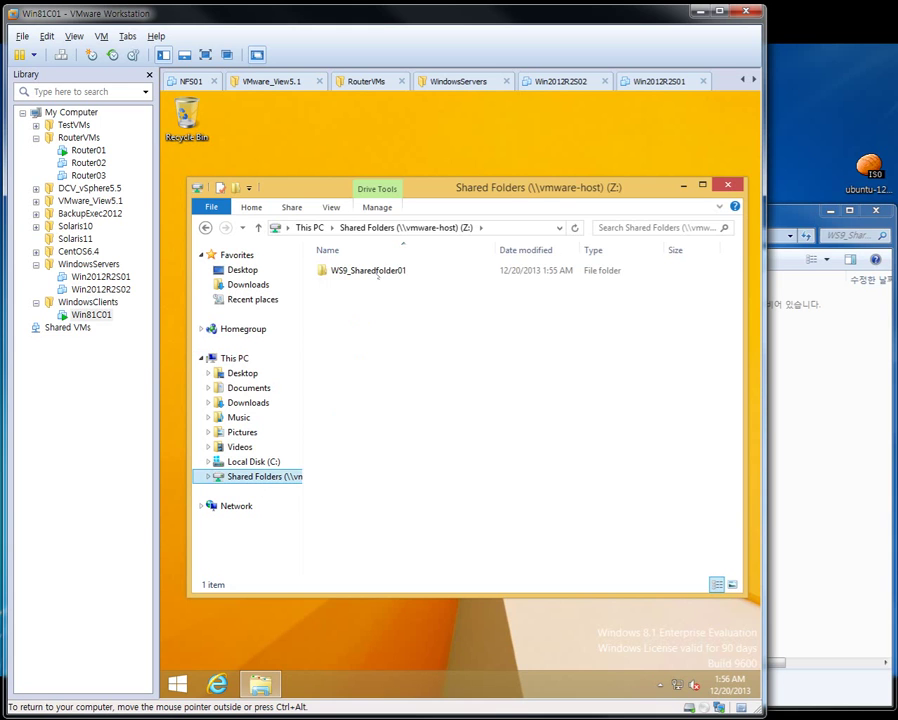
double_click(377, 273)
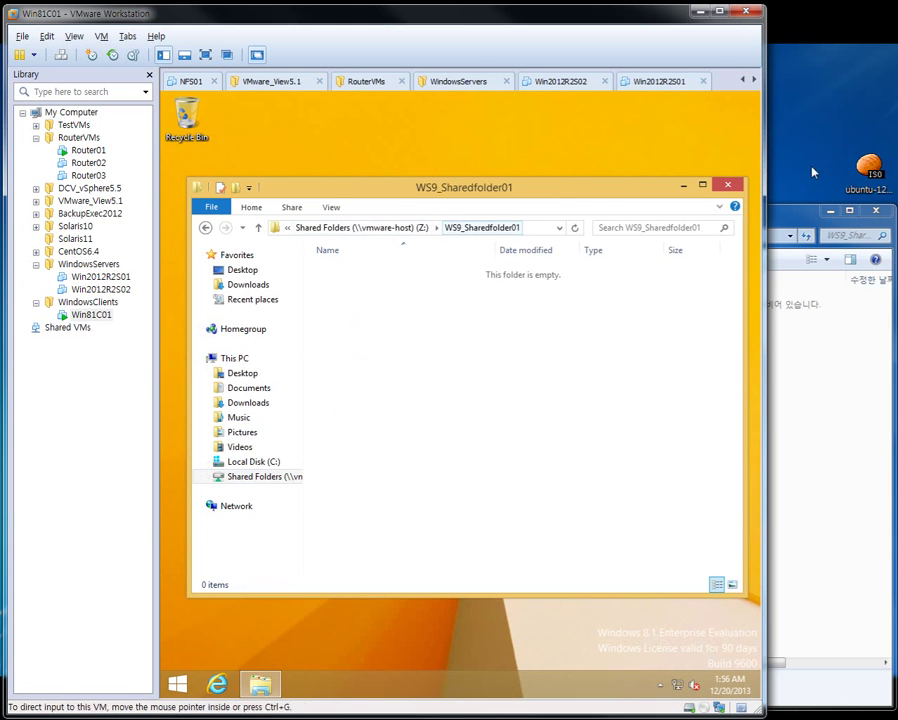
Copy the Ubuntu ISO from the host desktop into the host's WS9_Sharedfolder01 folder and return to the guest's view of that folder.
click(800, 290)
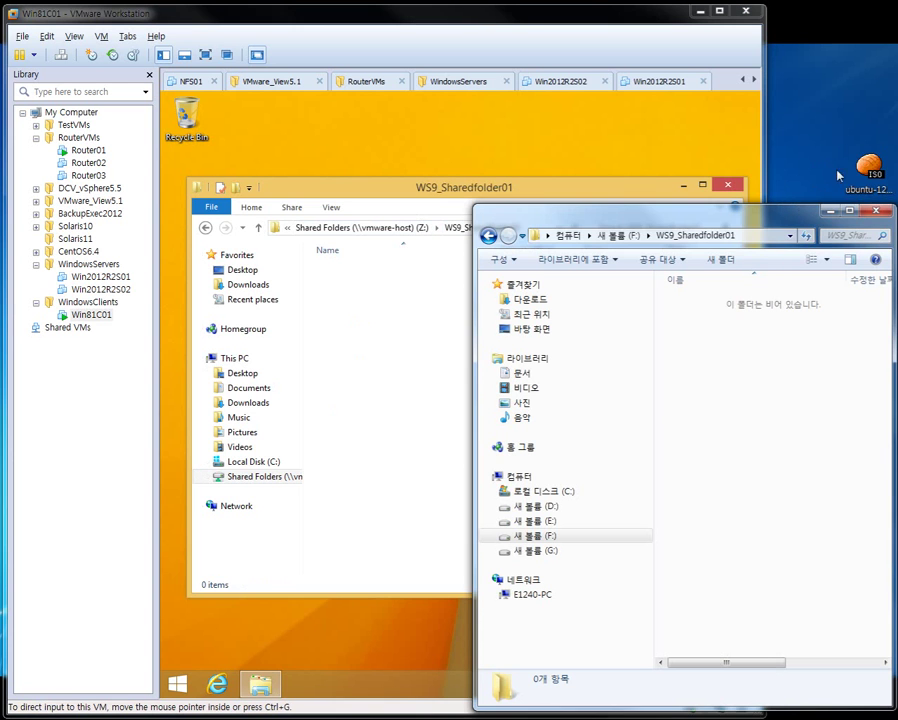
drag(870, 168, 718, 385)
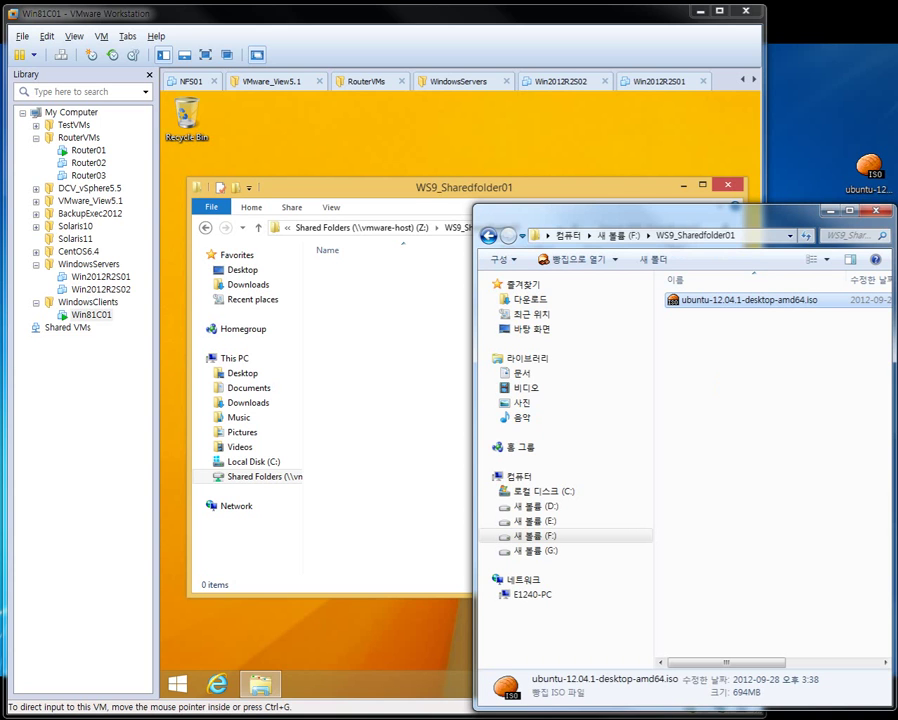
click(862, 120)
drag(869, 166, 866, 103)
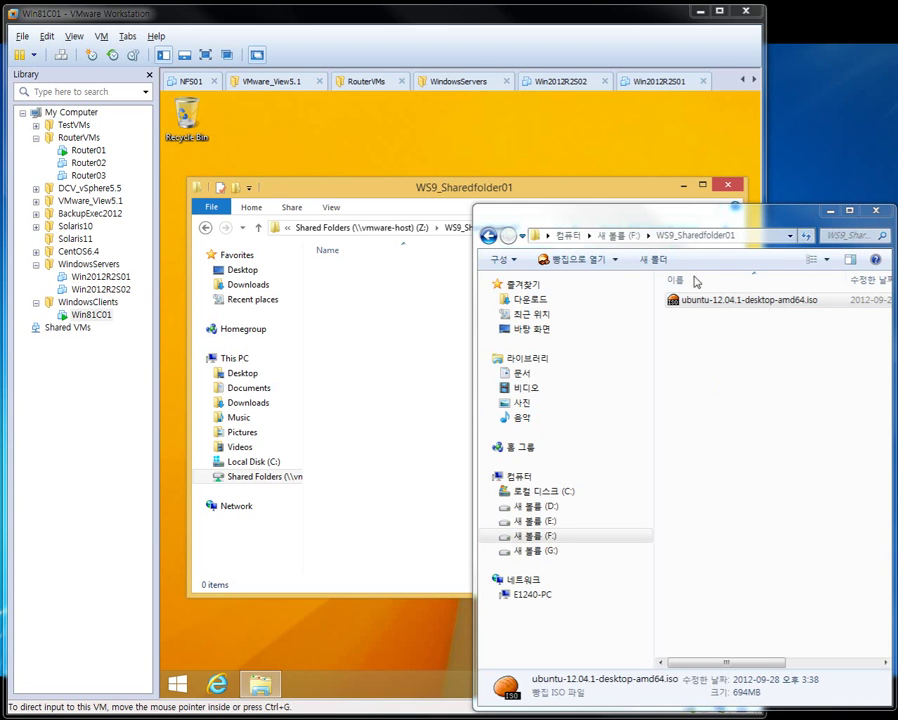
click(357, 197)
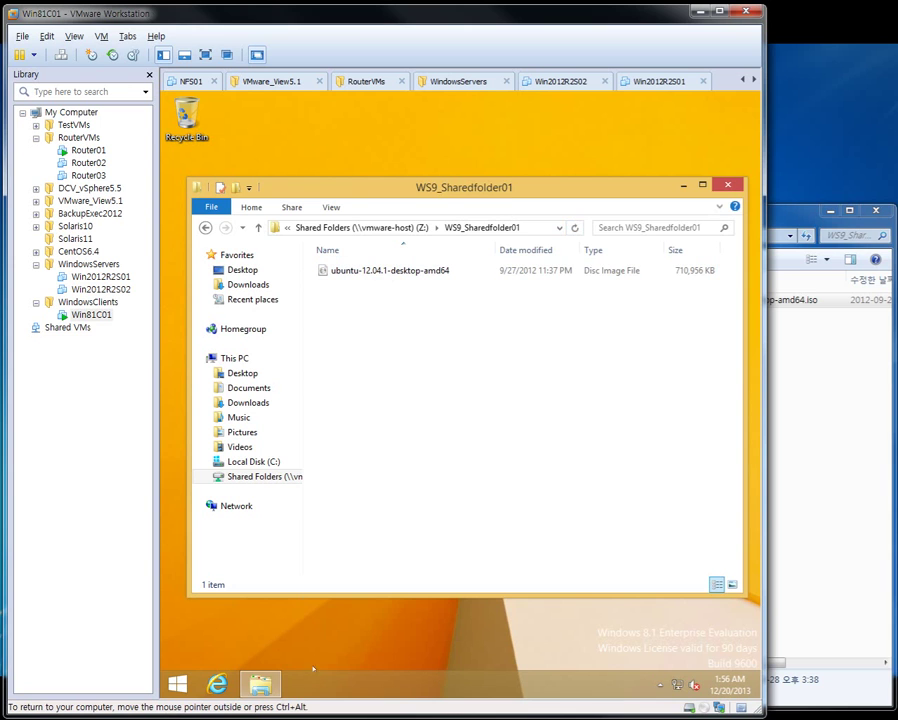
Run notepad in the guest, move its window below the folder's file list, and write "I love VMware Workstation 9.".
key(super+r)
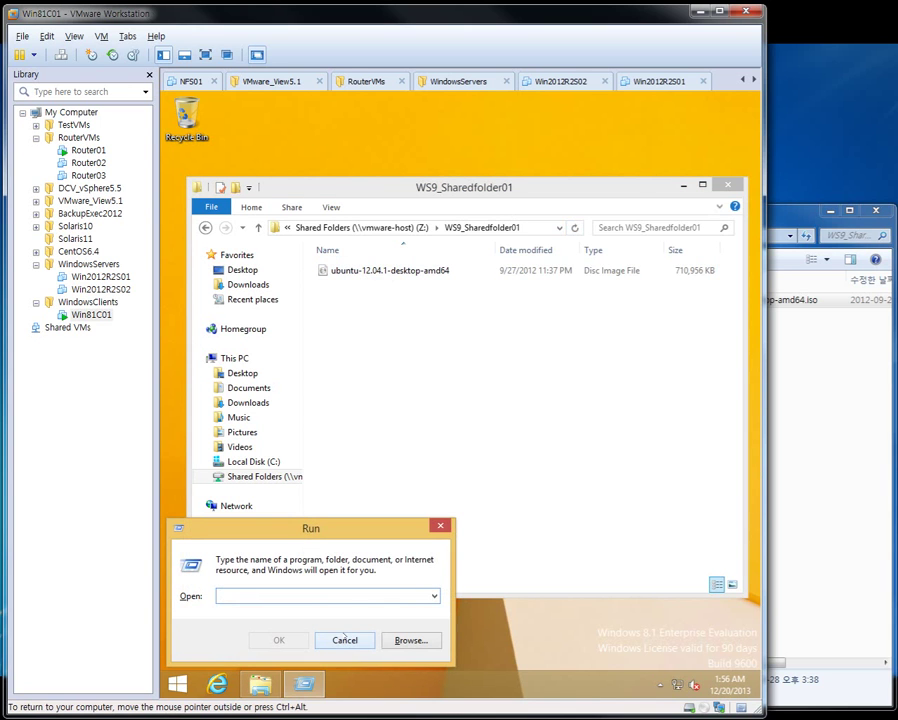
text(notepad)
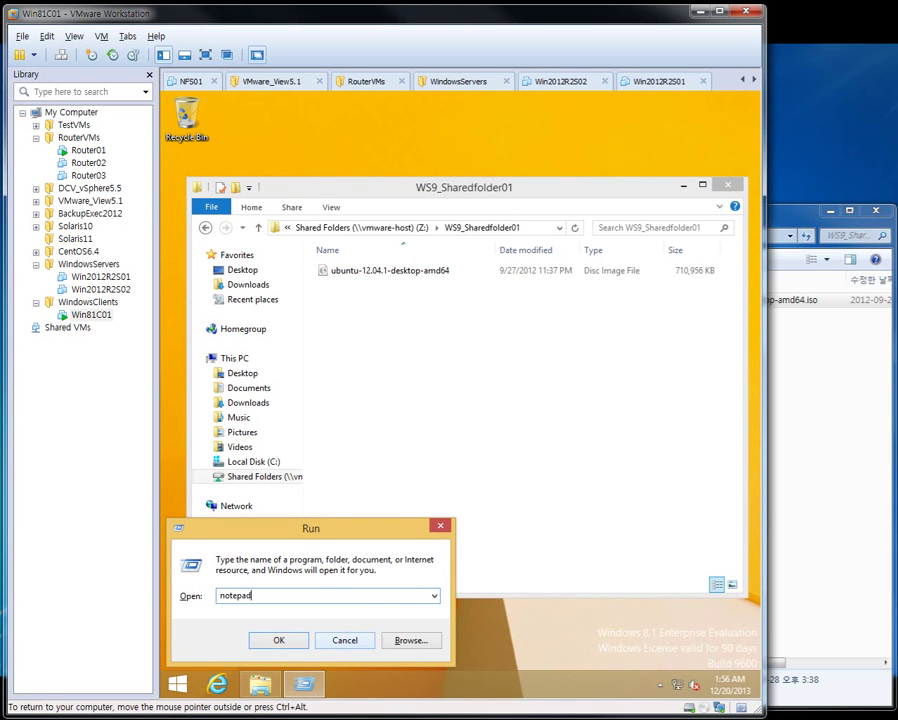
key(Return)
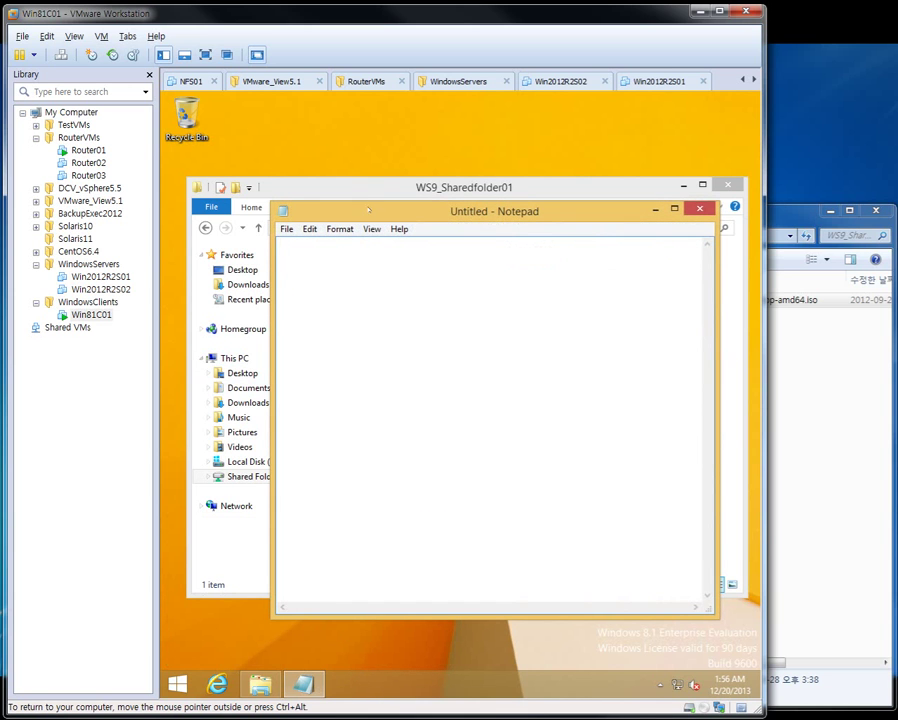
drag(369, 211, 366, 372)
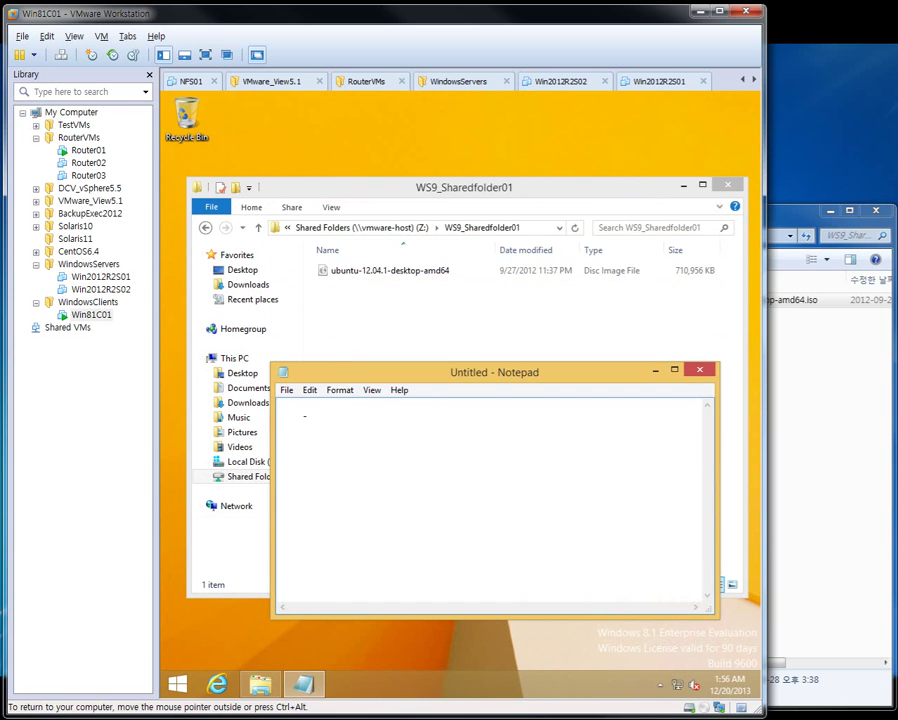
text(I love VMware Workstation 9.)
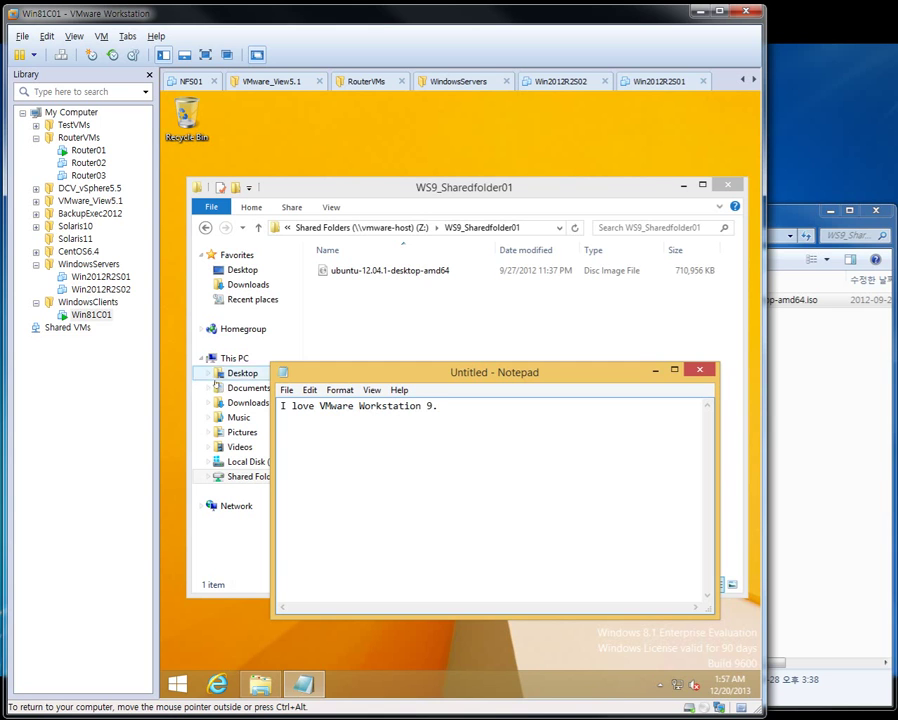
Save the guest's text document as IloveWS9 in WS9_Sharedfolder01 on the Shared Folders drive.
click(286, 389)
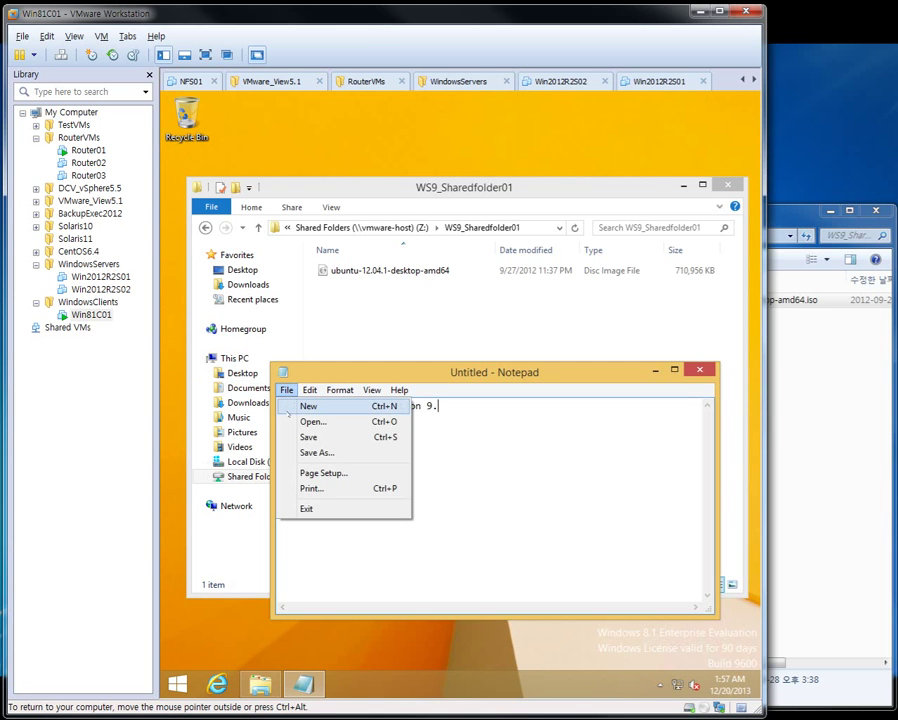
click(298, 434)
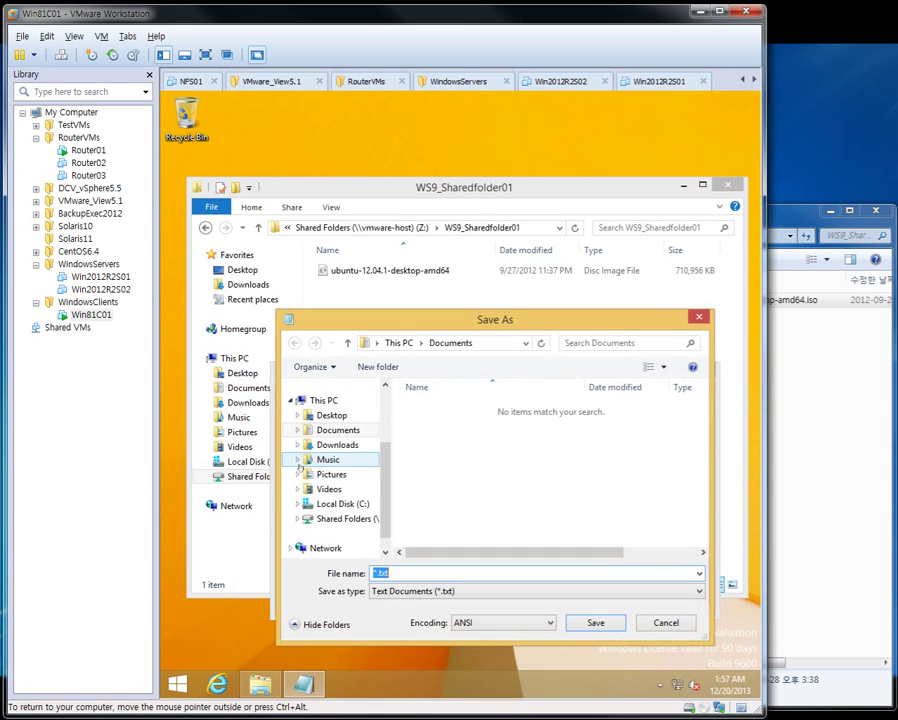
click(330, 518)
click(392, 573)
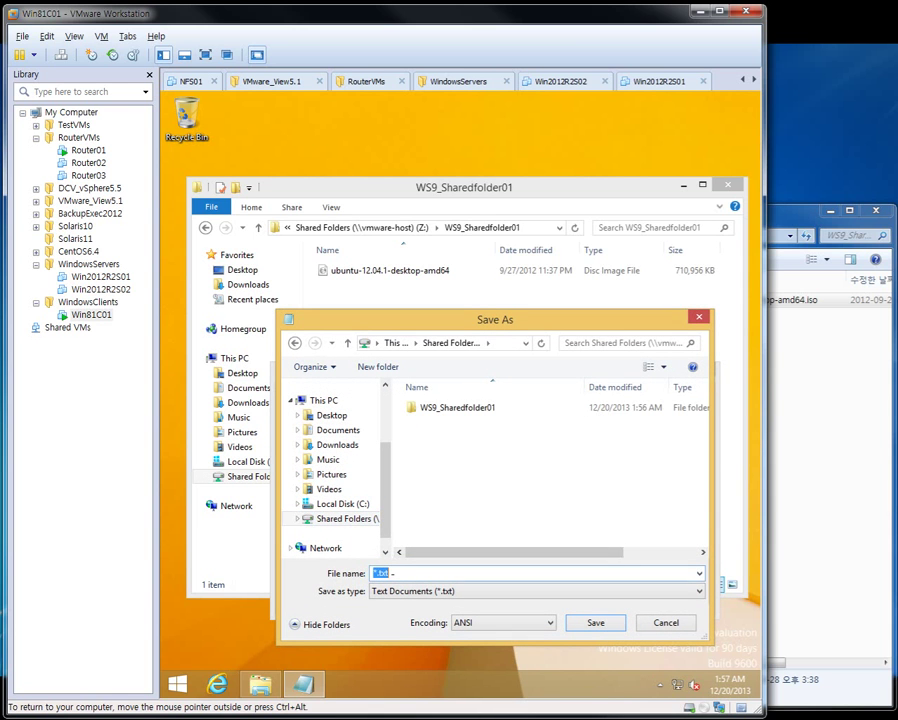
double_click(445, 408)
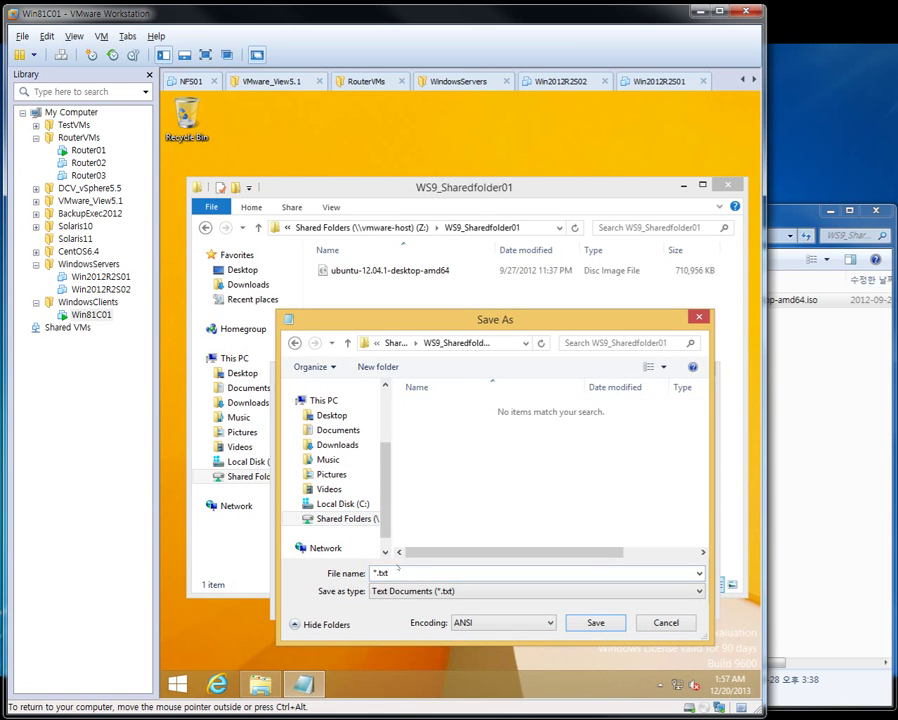
key(BackSpace)
text(IloveWS)
key(Return)
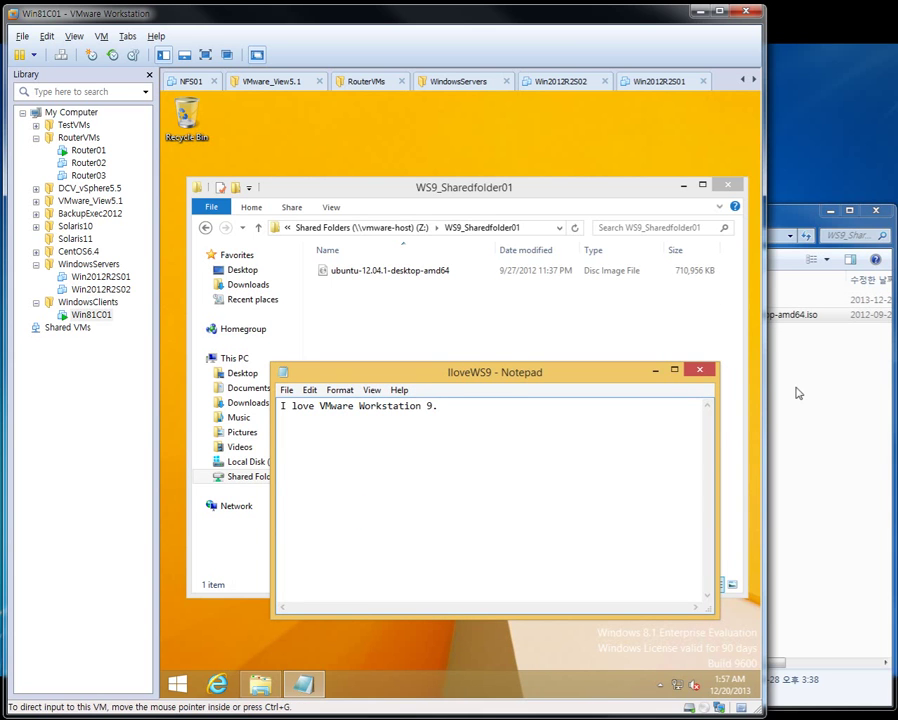
Open IloveWS9.txt from the host's WS9_Sharedfolder01 folder, add a blank line below its text, and move the window aside.
click(793, 394)
double_click(700, 299)
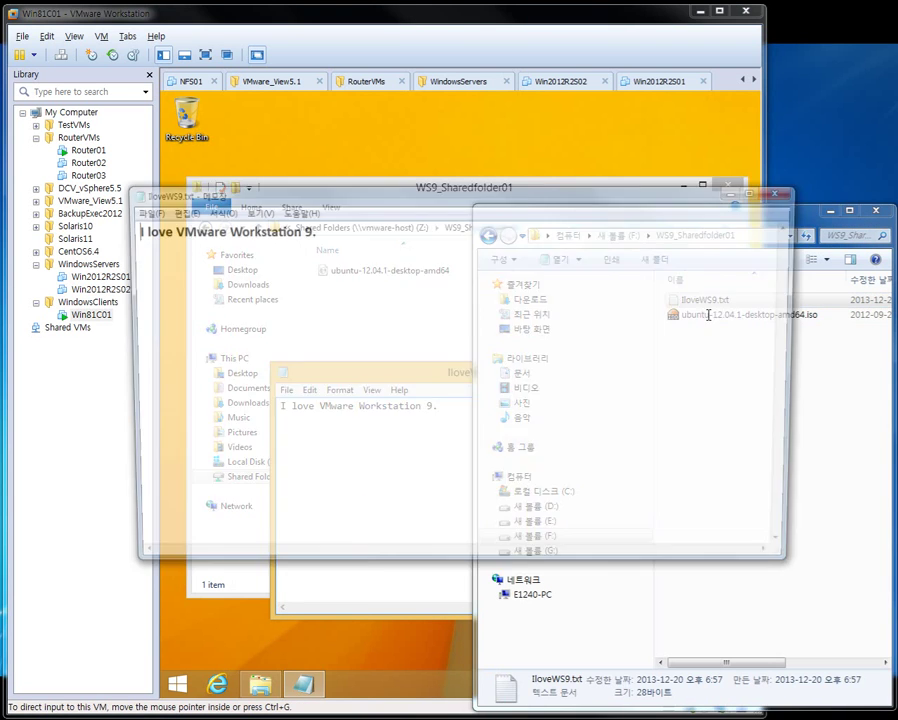
drag(285, 197, 324, 316)
click(370, 346)
key(Return)
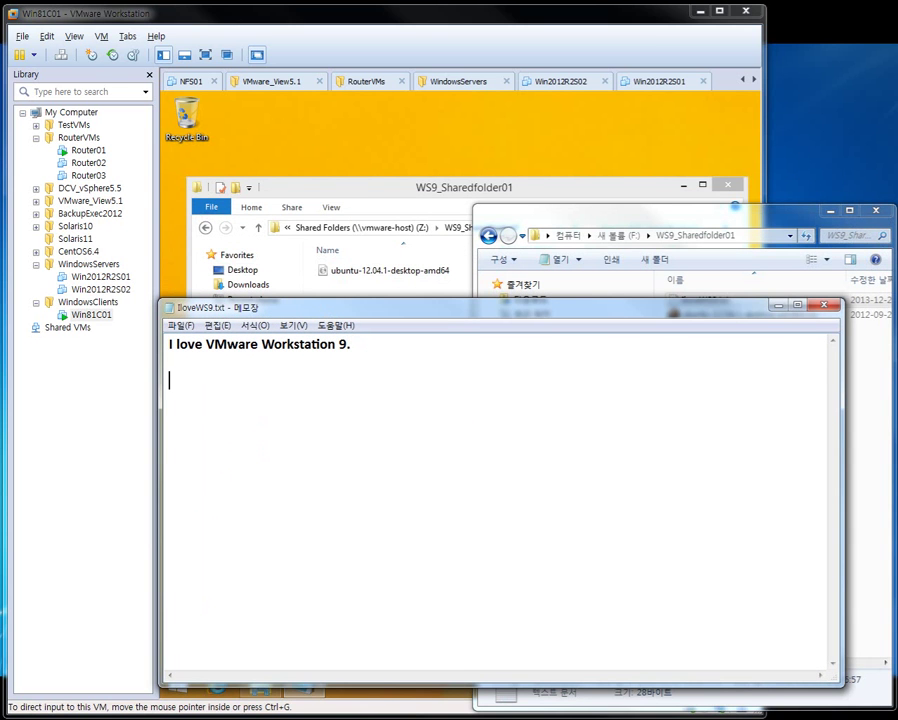
drag(278, 310, 582, 217)
Close Notepad in the guest and switch back to the IloveWS9.txt window on the host.
click(560, 352)
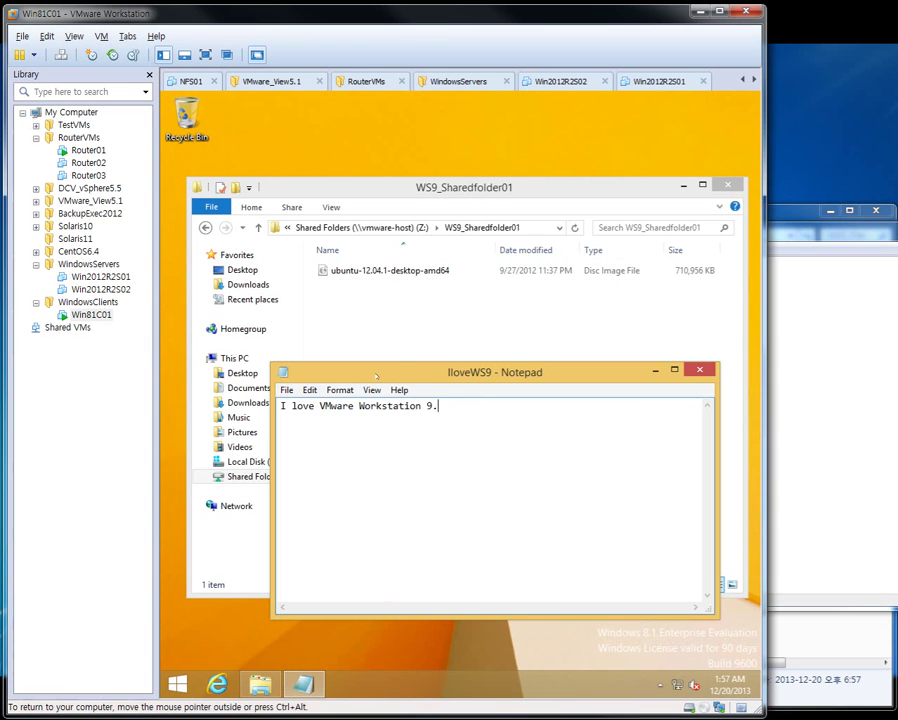
key(alt+F4)
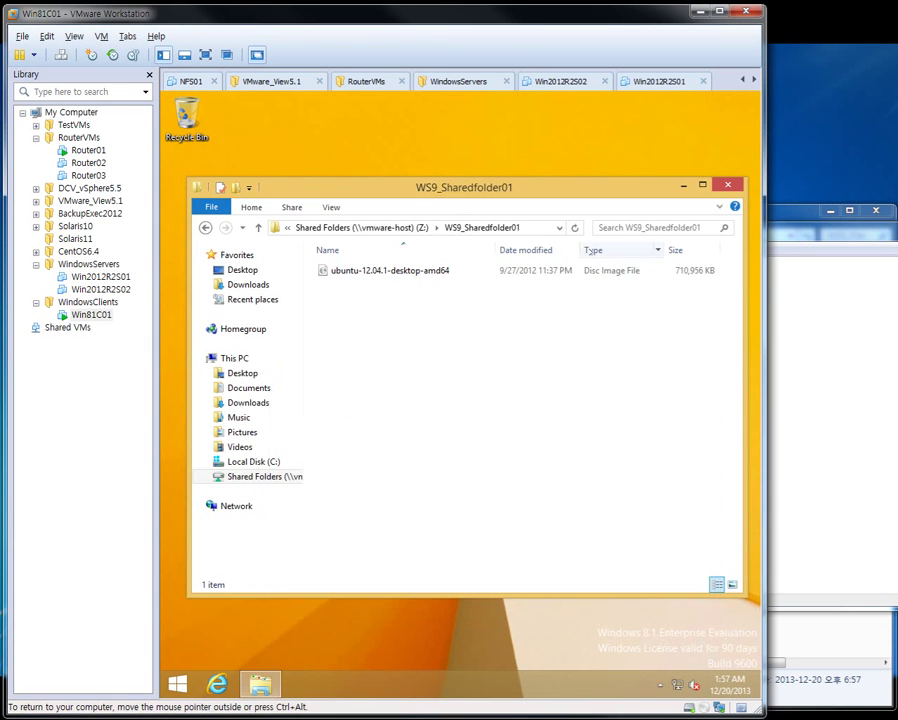
click(839, 402)
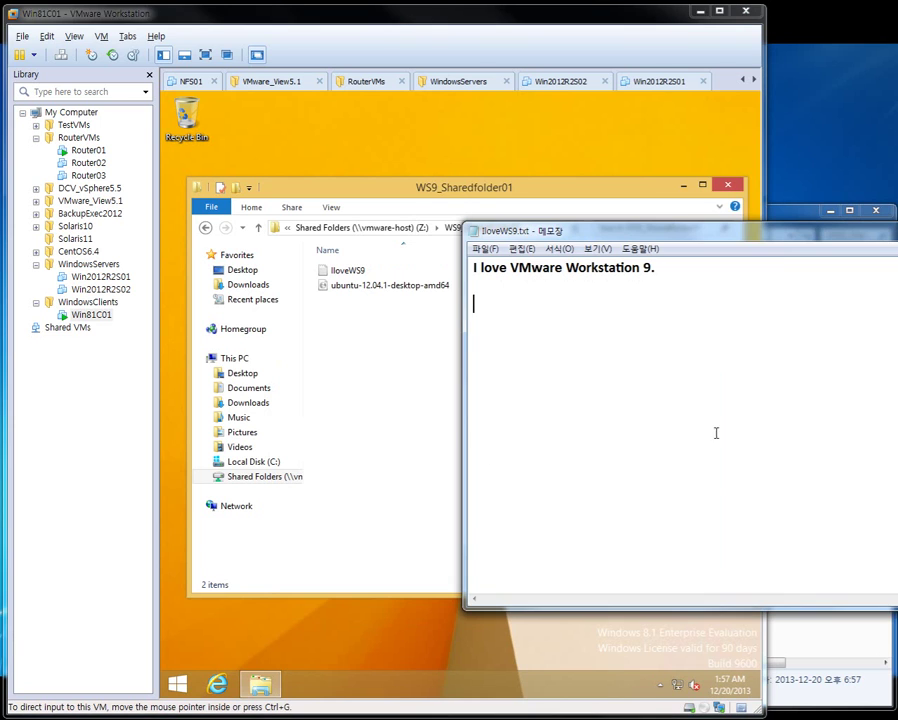
text(^^;;)
key(BackSpace)
key(BackSpace)
key(BackSpace)
key(BackSpace)
Write "Thank you~! ^^" below the blank line in the host's IloveWS9.txt document.
text(Th)
text(in)
key(BackSpace)
key(BackSpace)
text(ank you~! )
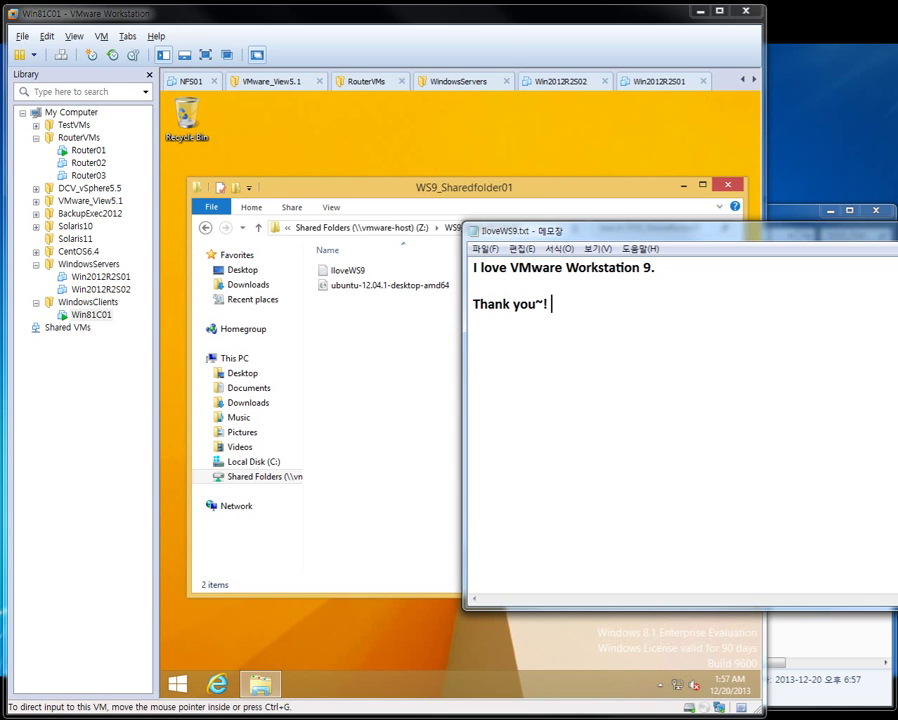
text(^^)
Save the edited text as IloveWS9.txt in the host's WS9_Sharedfolder01 folder, replacing the existing file.
click(485, 248)
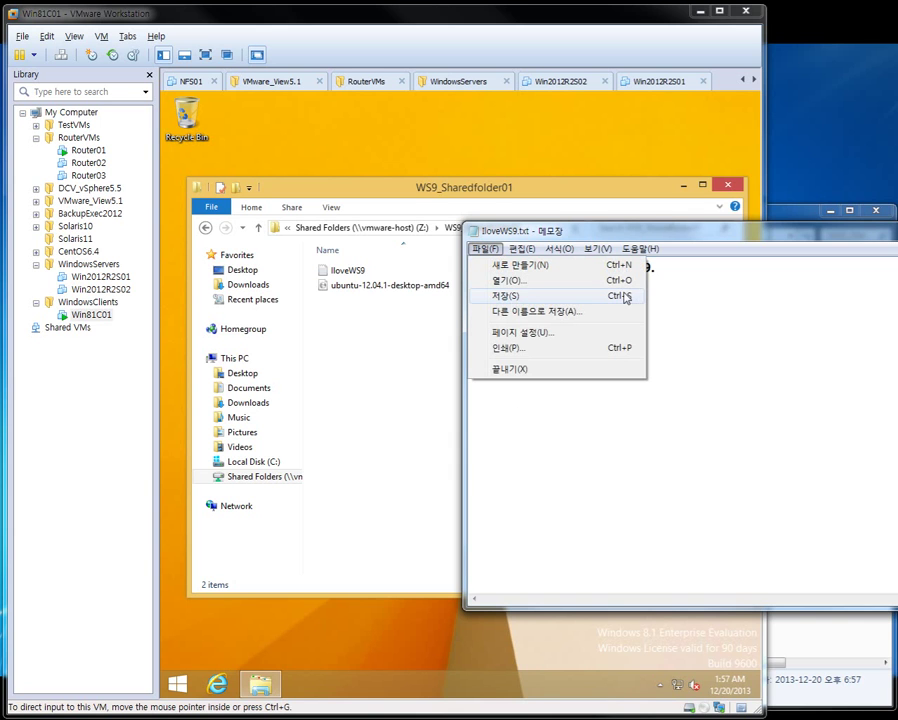
click(622, 297)
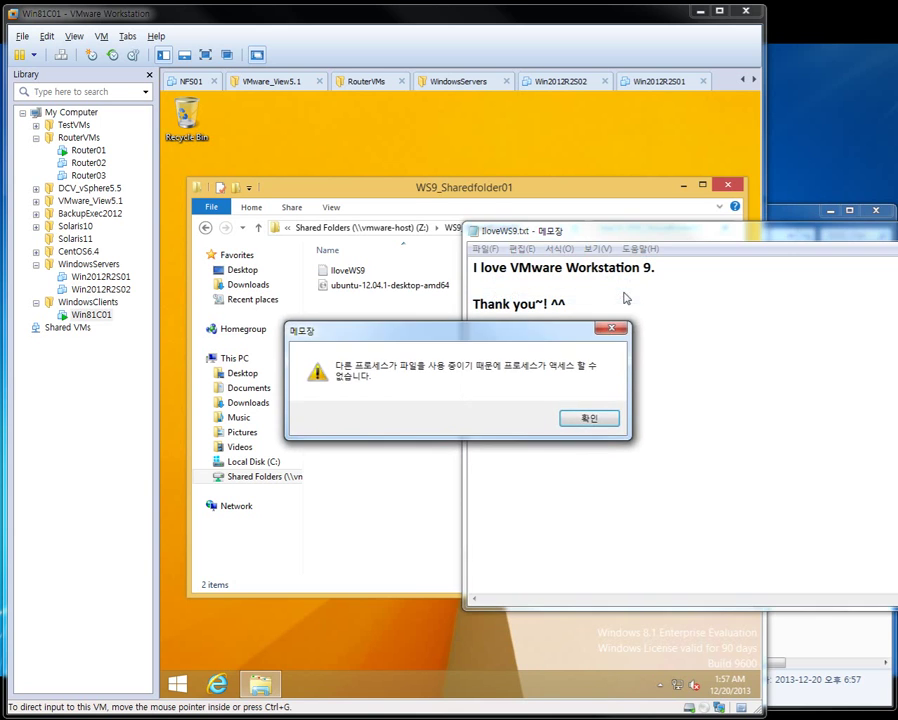
click(580, 419)
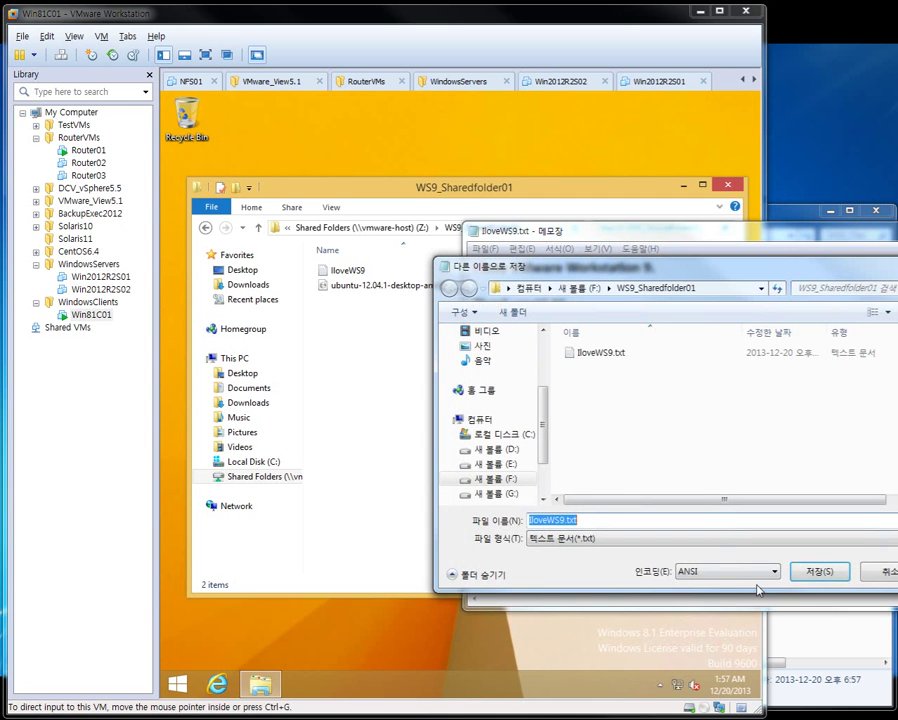
click(820, 573)
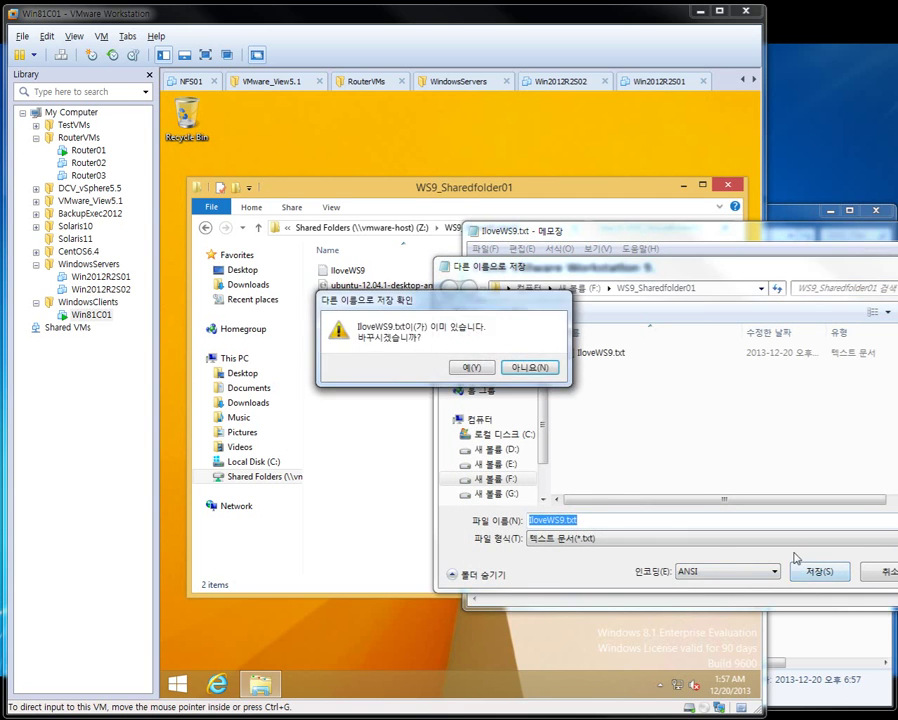
click(489, 374)
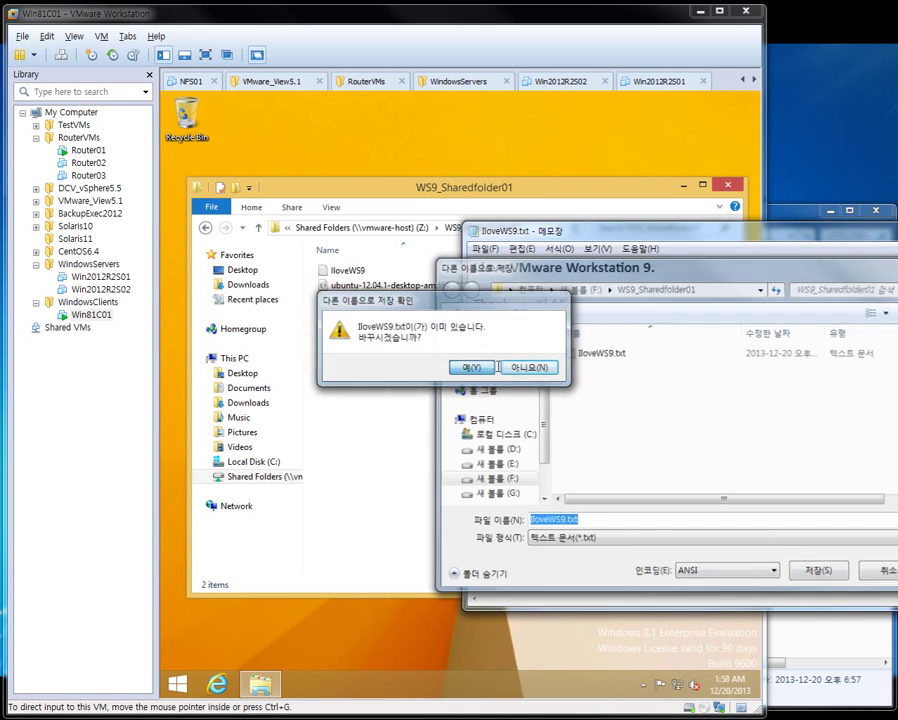
Move the host's IloveWS9.txt window aside and close it, and open IloveWS9 from the guest's WS9_Sharedfolder01 folder.
drag(758, 234, 564, 304)
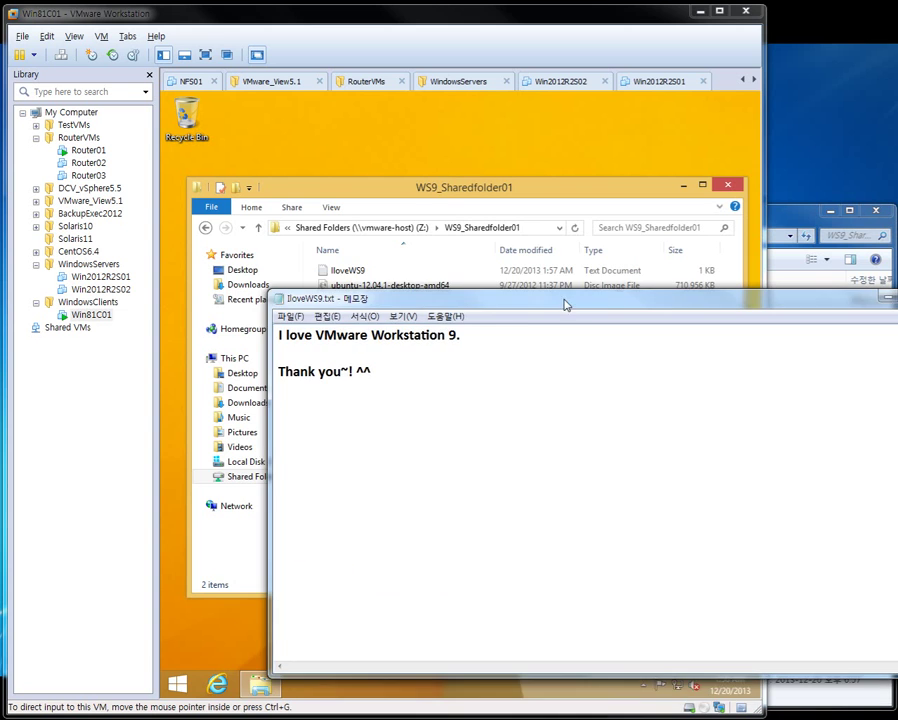
drag(814, 304, 714, 304)
click(828, 304)
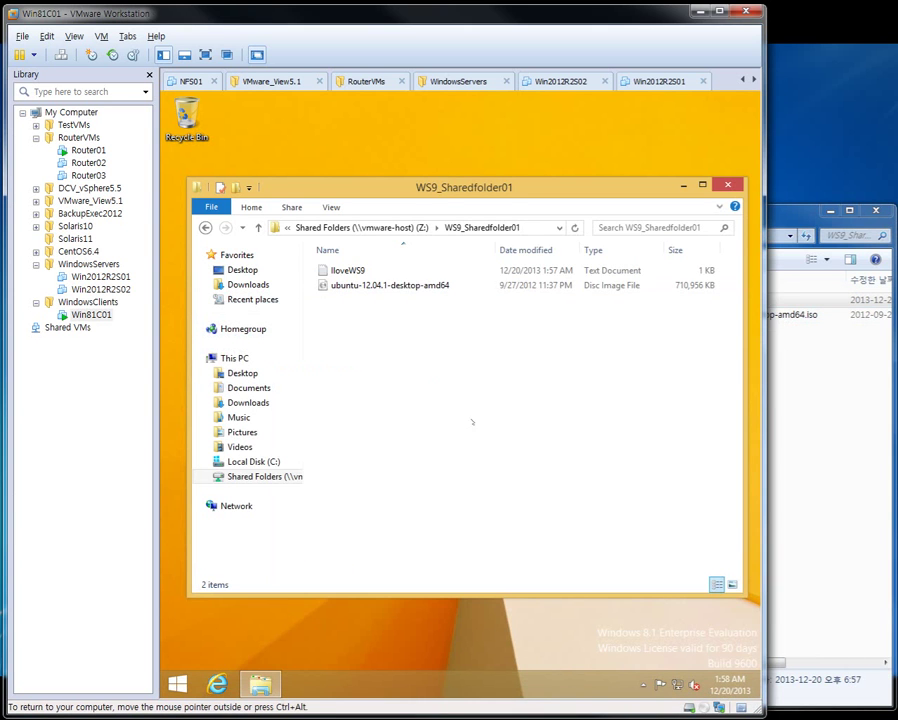
double_click(348, 270)
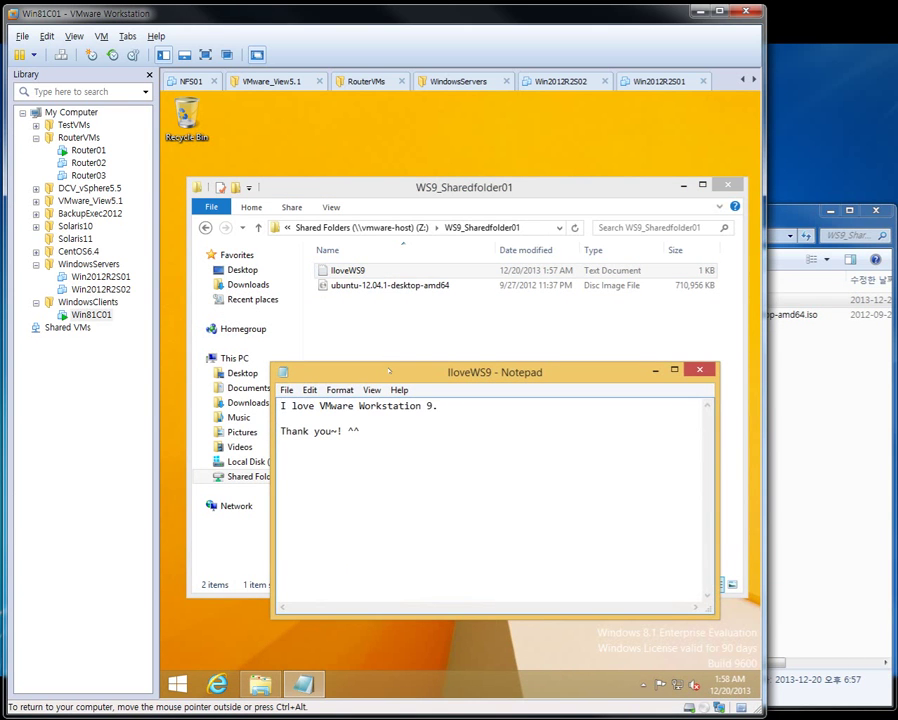